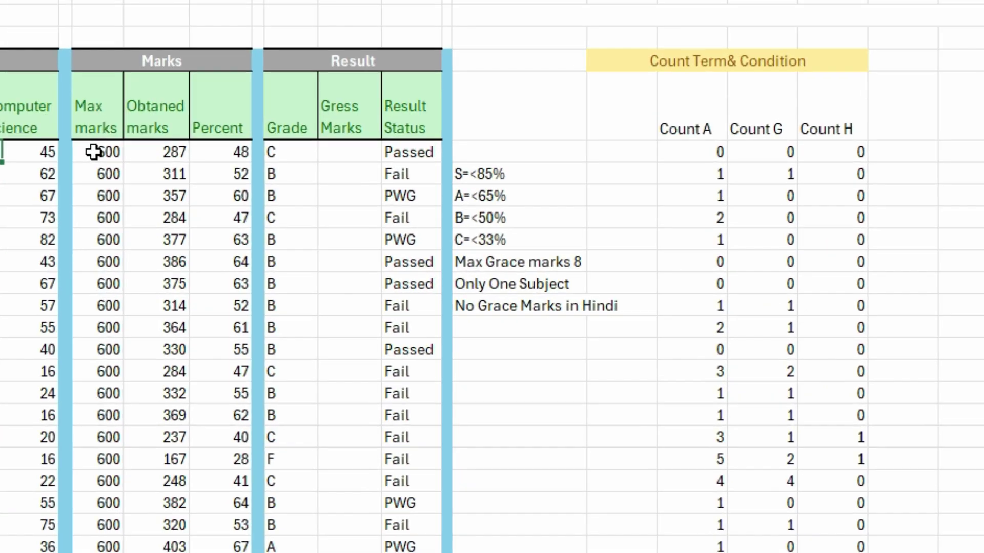
Examine the Marks, Result and Subject columns of the student mark sheet and the grade and grace-mark rules beside it
{"action": "left_click", "coordinate": [275, 211]}
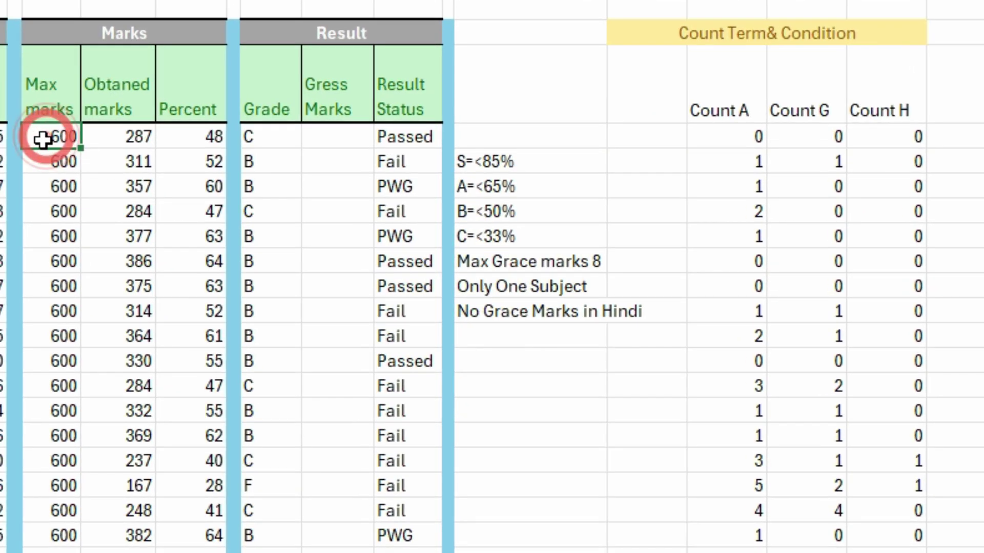
{"action": "left_click", "coordinate": [107, 138]}
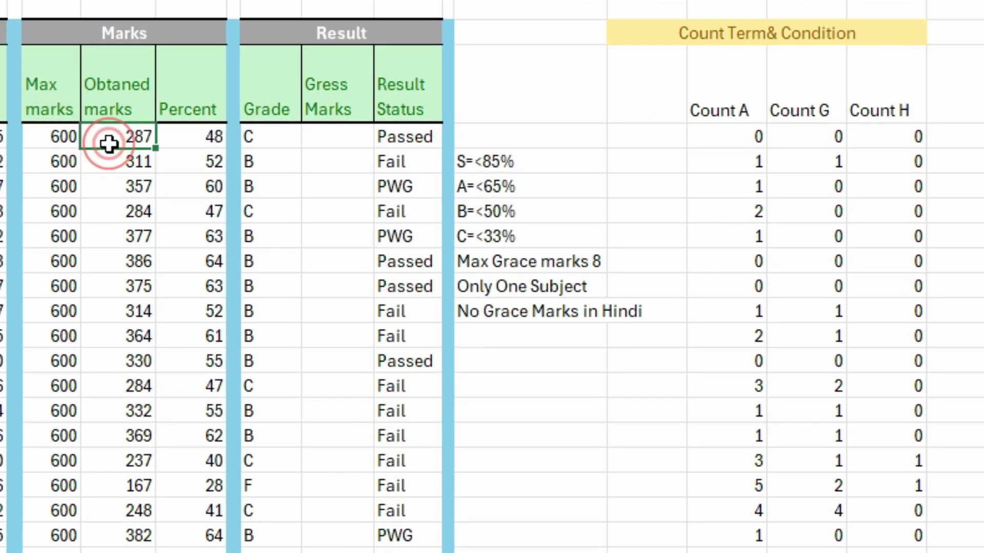
{"action": "left_click", "coordinate": [195, 138]}
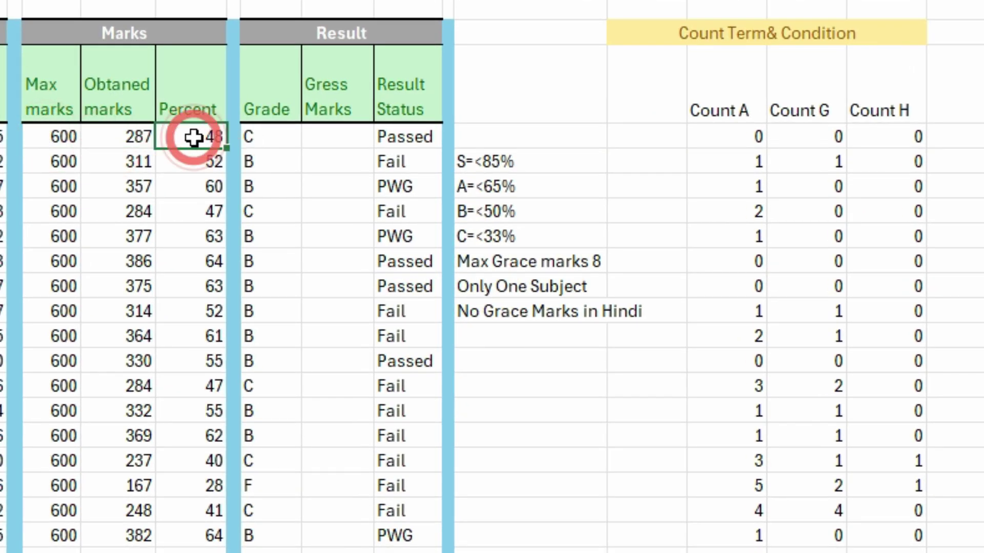
{"action": "left_click", "coordinate": [257, 129]}
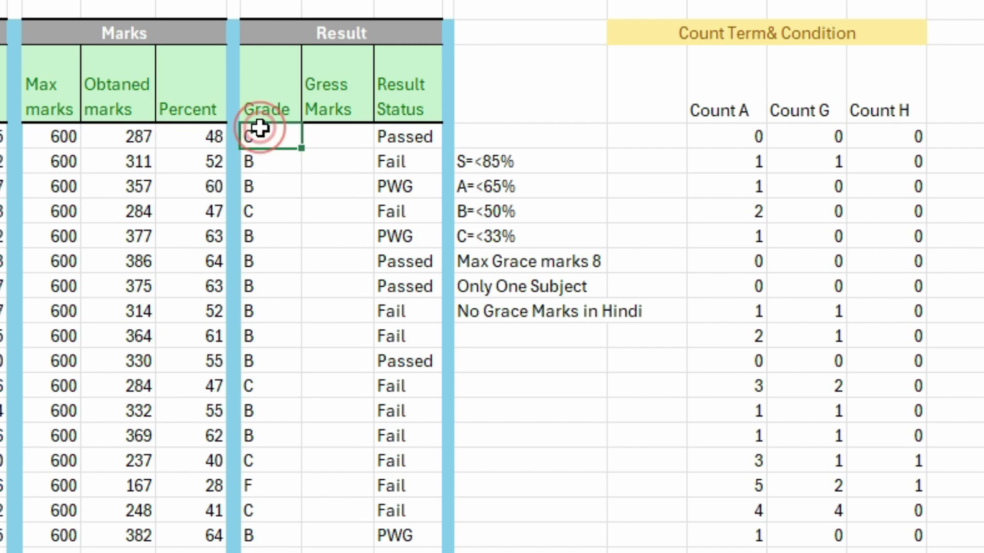
{"action": "left_click", "coordinate": [392, 137]}
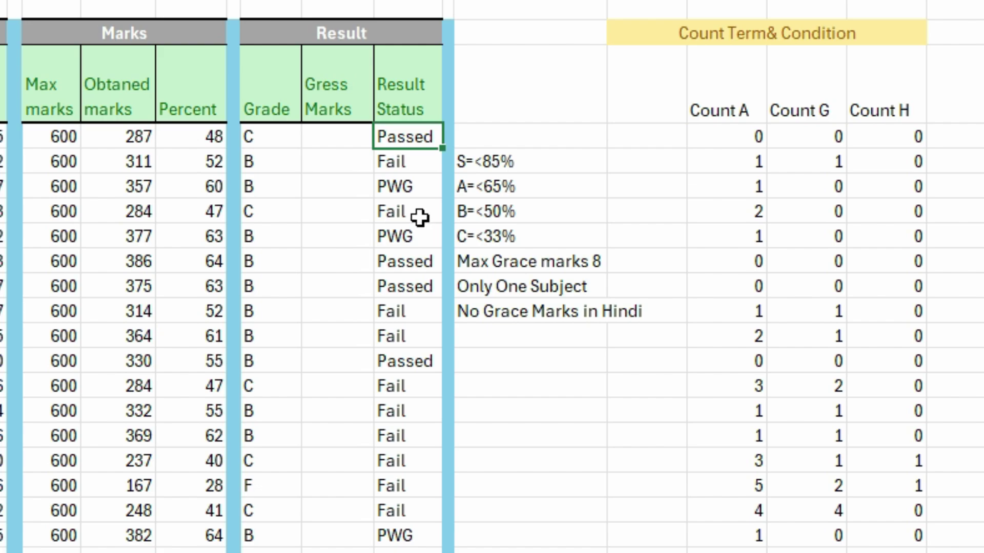
{"action": "left_click", "coordinate": [326, 135]}
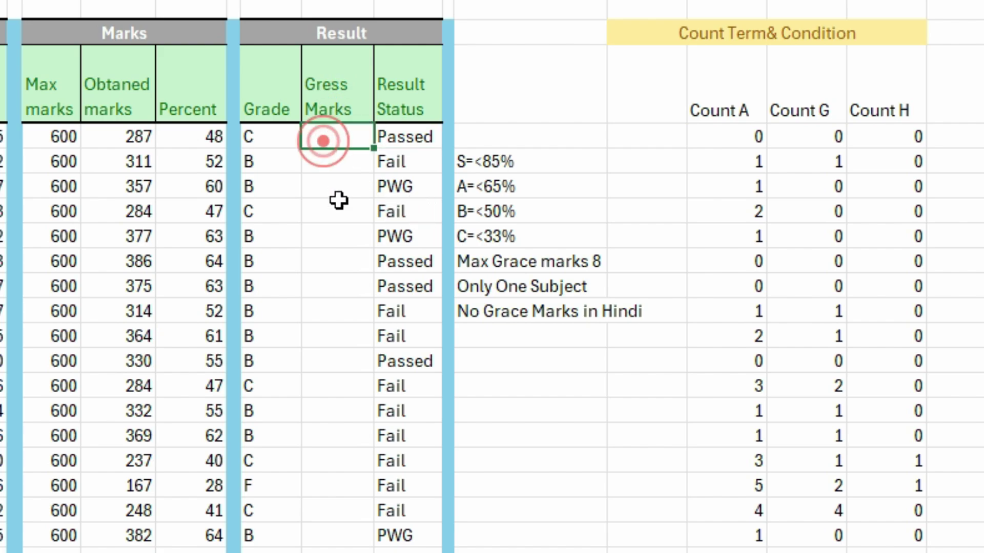
{"action": "left_click", "coordinate": [337, 184]}
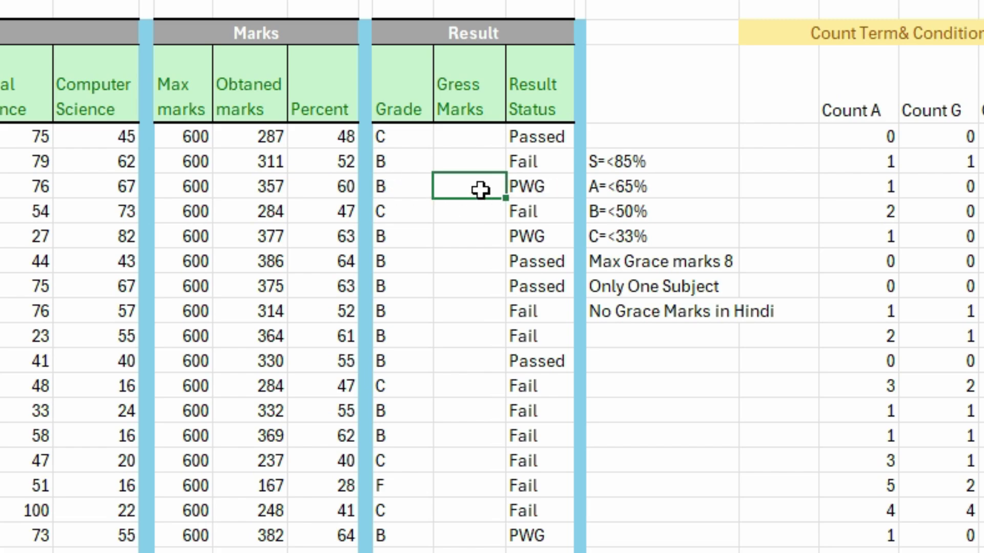
{"action": "left_click", "coordinate": [477, 238]}
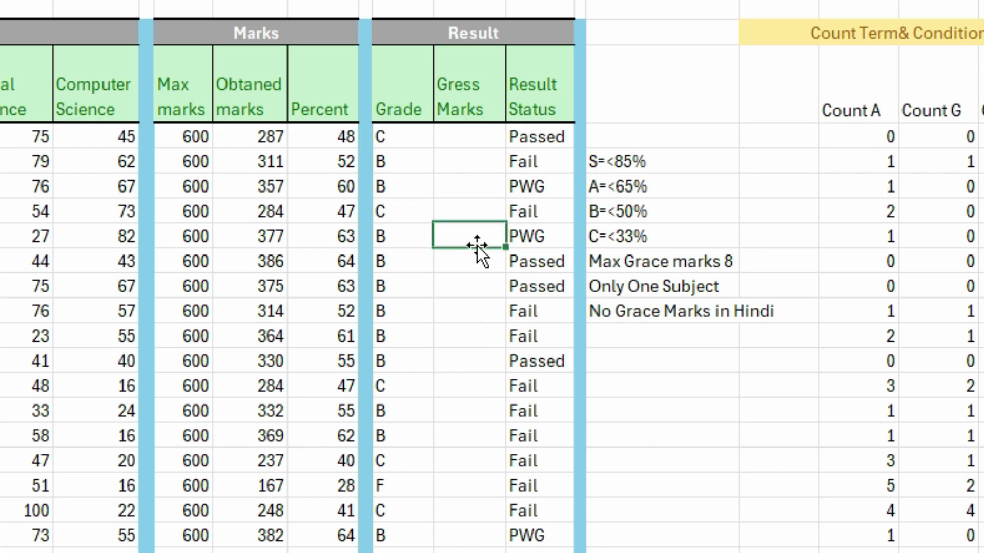
{"action": "left_click", "coordinate": [477, 194]}
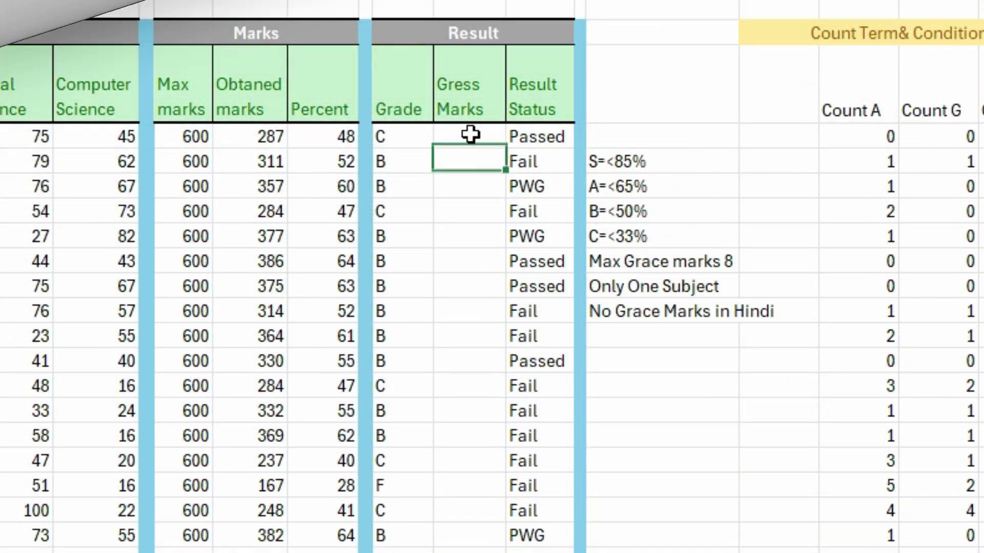
{"action": "left_click", "coordinate": [470, 134]}
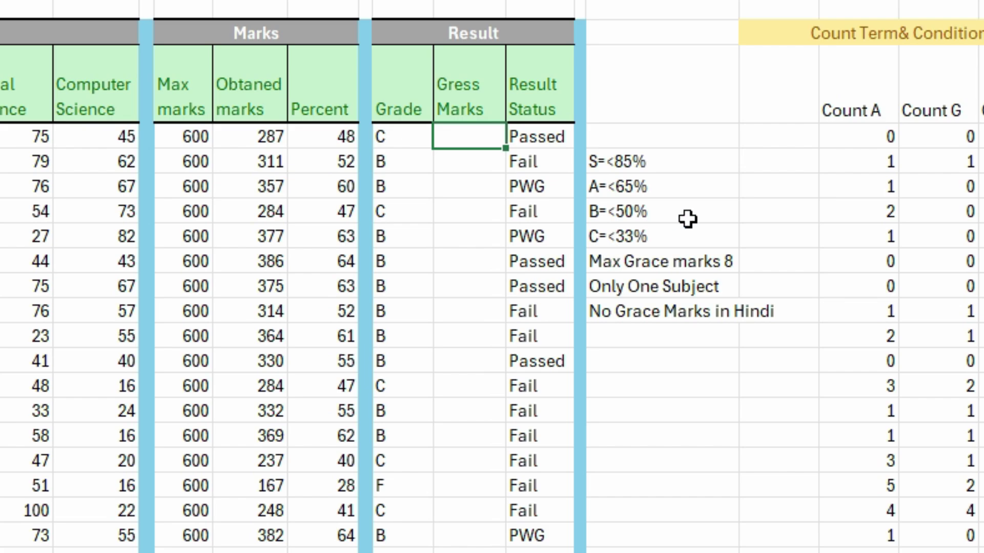
{"action": "left_click", "coordinate": [700, 262]}
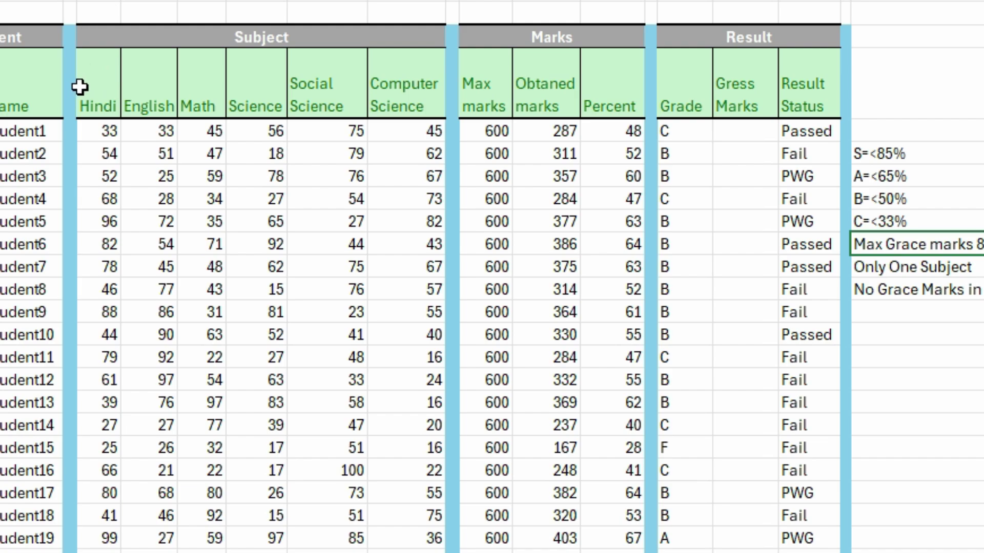
{"action": "left_click", "coordinate": [99, 87]}
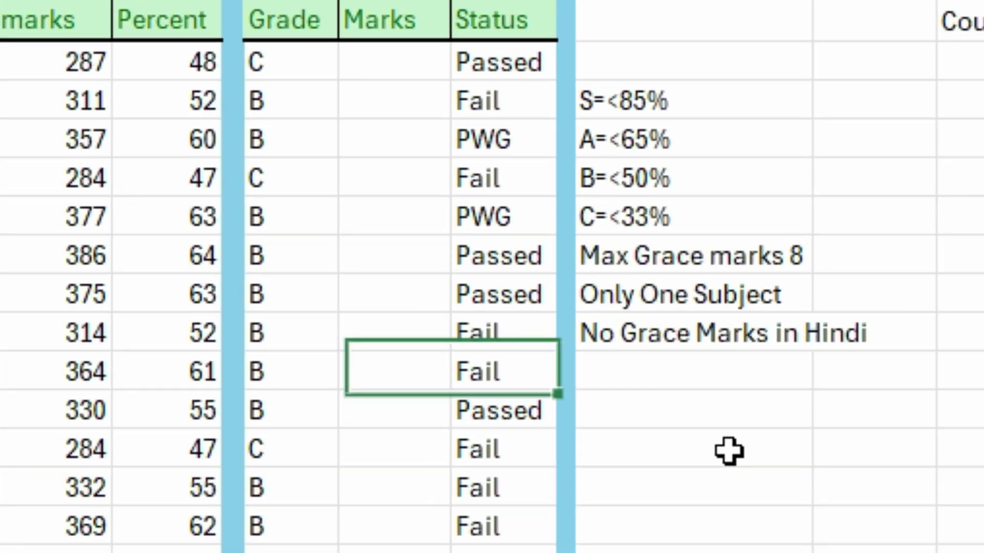
{"action": "left_click", "coordinate": [982, 367]}
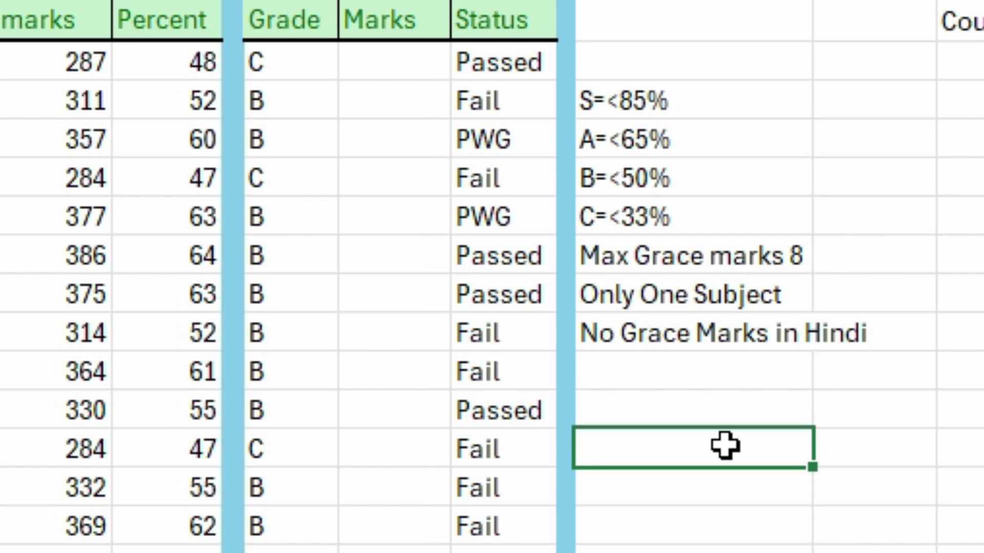
{"action": "left_click", "coordinate": [696, 533]}
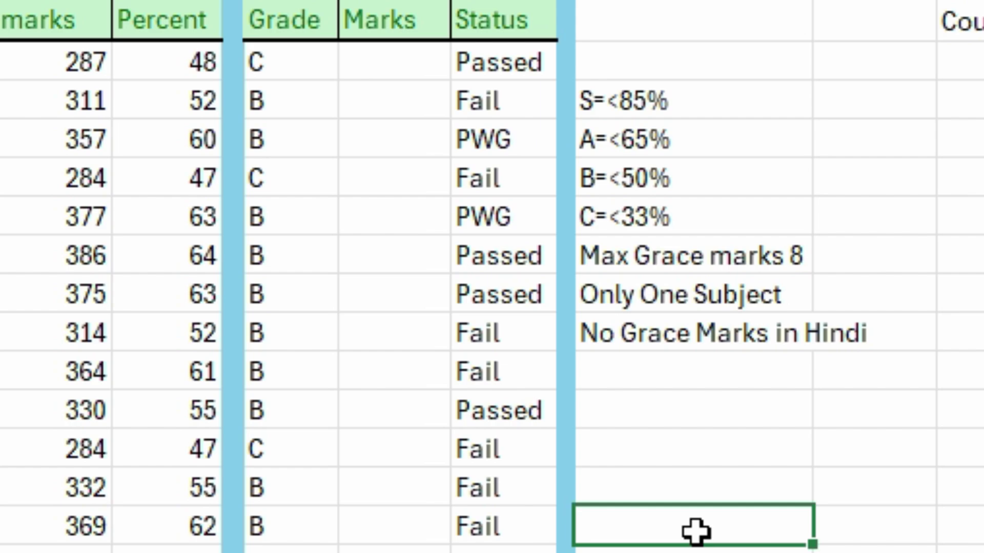
Start an IF formula in the first student's Gress Marks cell that tests whether the result status equals "PWG" (Q6="PWG")
{"action": "left_click", "coordinate": [410, 46]}
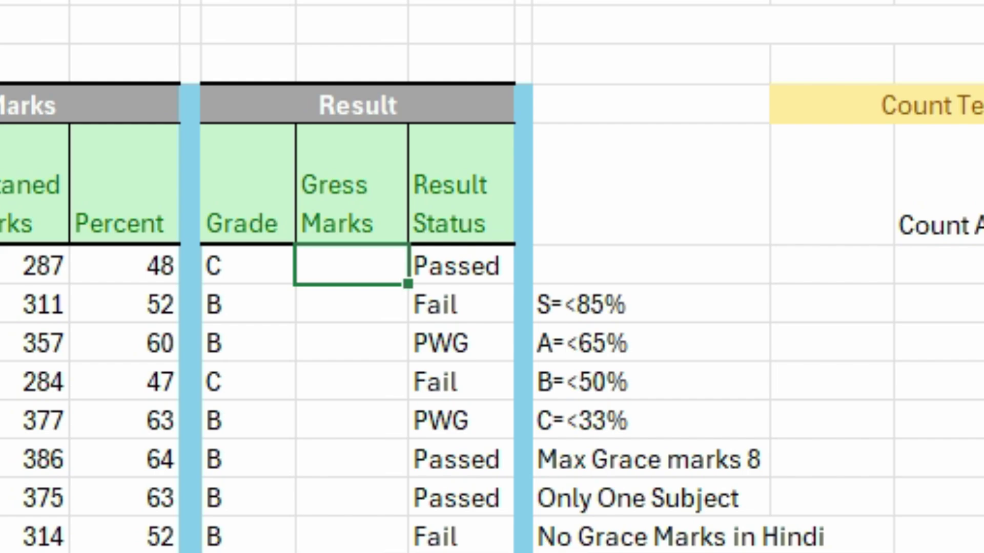
{"action": "type", "text": "=if"}
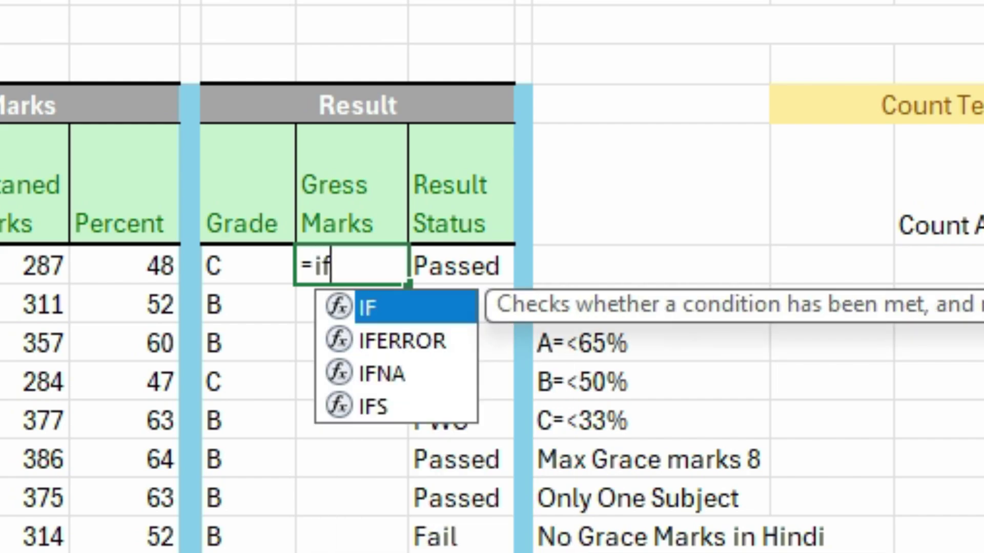
{"action": "type", "text": "("}
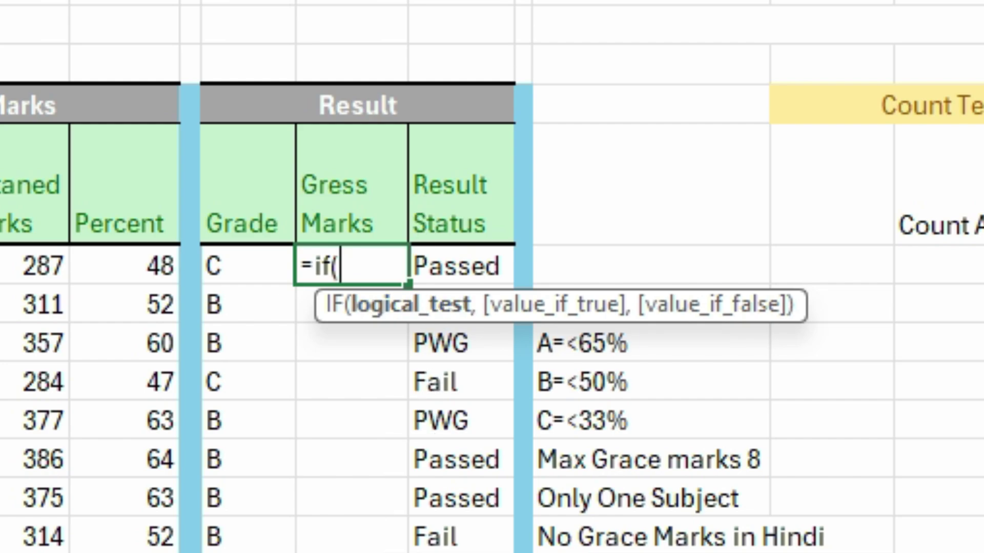
{"action": "left_click", "coordinate": [469, 266]}
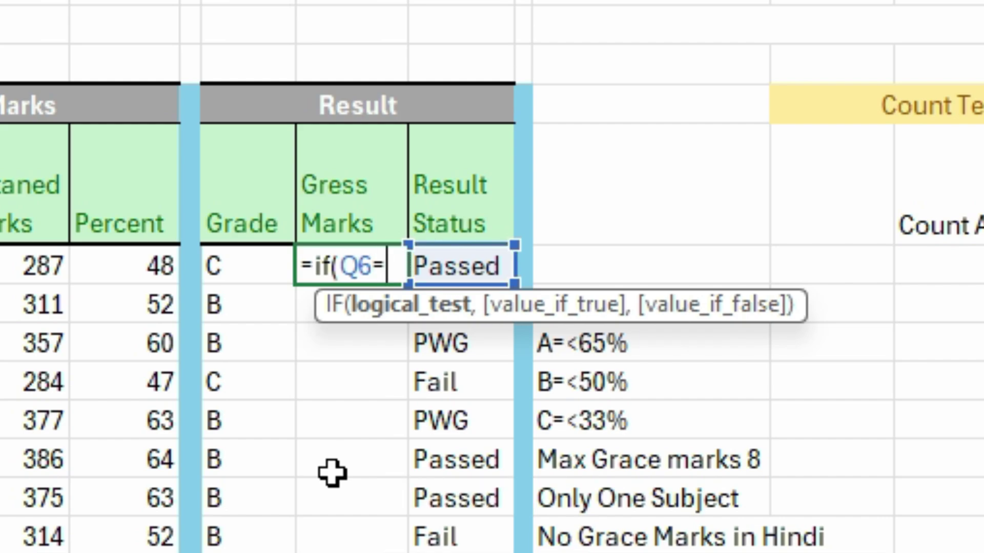
{"action": "type", "text": "\"PWG"}
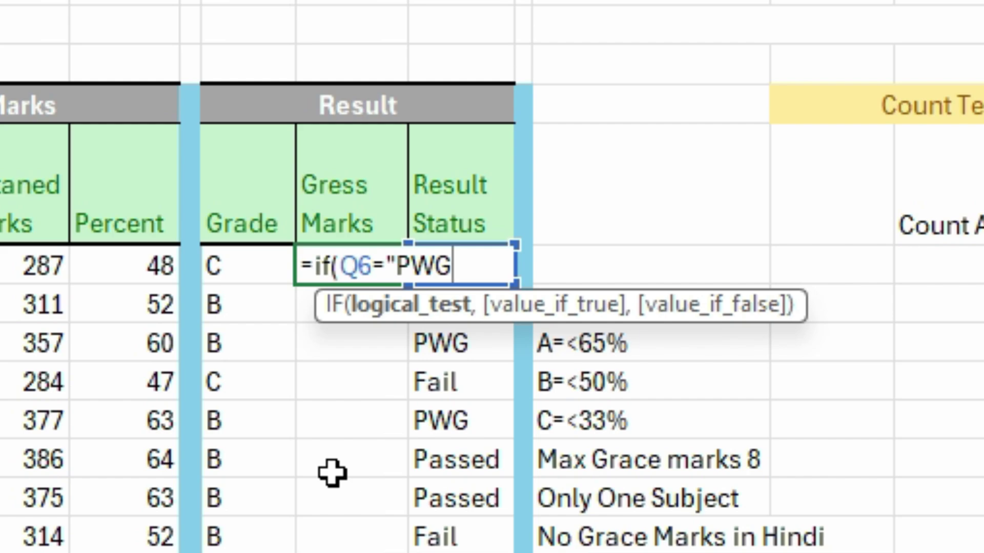
{"action": "type", "text": "\","}
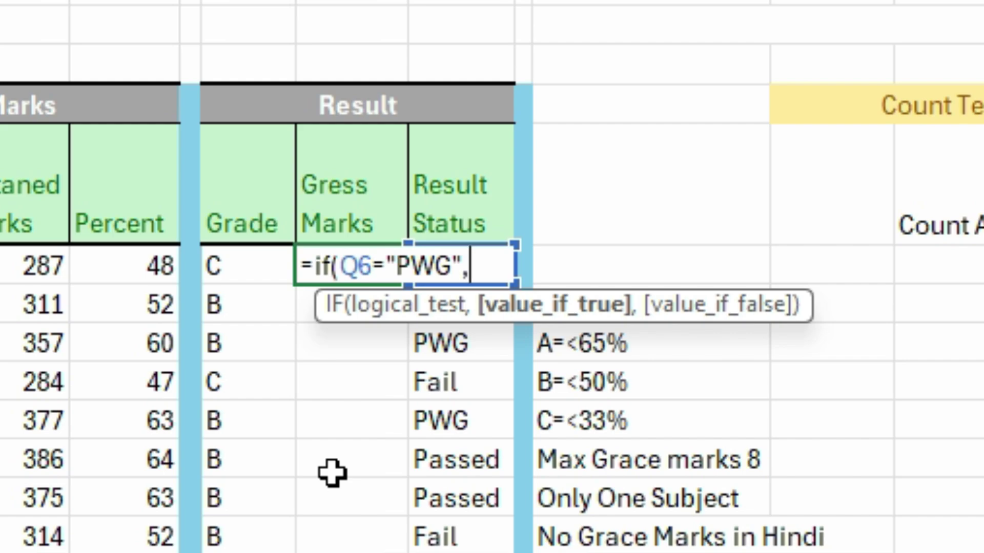
For the formula's value if true, enter the nested functions min(8,max(0,33-min( to limit the grace marks between 0 and 8
{"action": "type", "text": "min"}
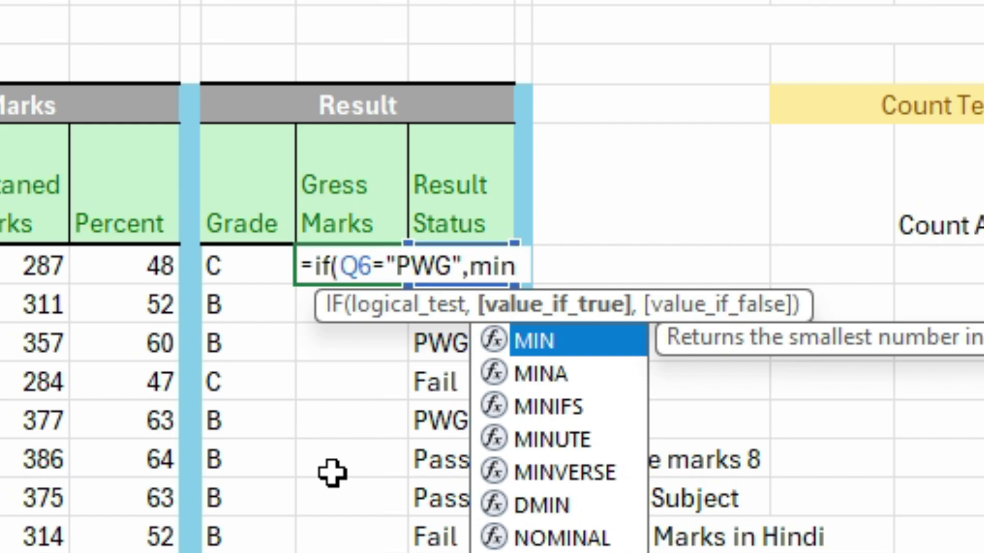
{"action": "type", "text": "("}
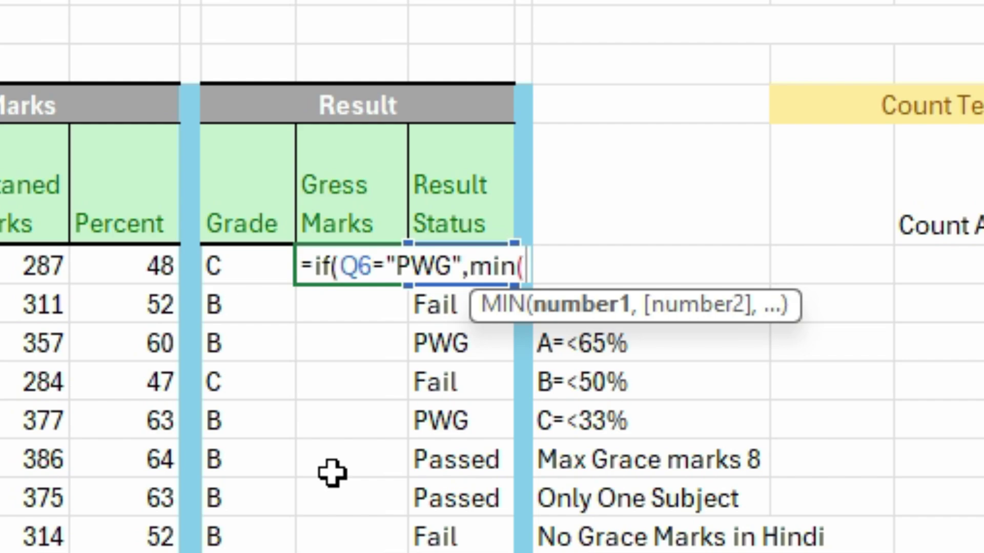
{"action": "type", "text": "8,"}
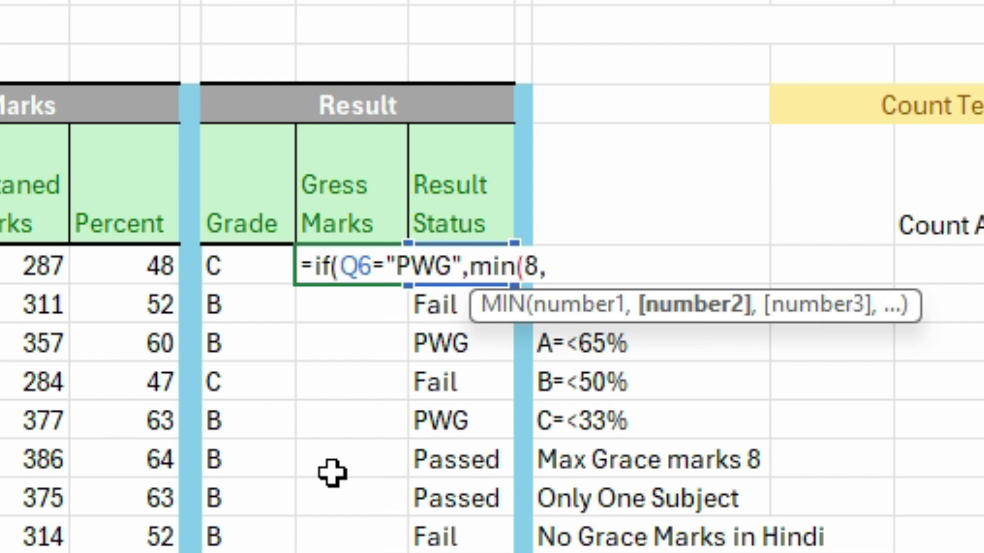
{"action": "type", "text": "max"}
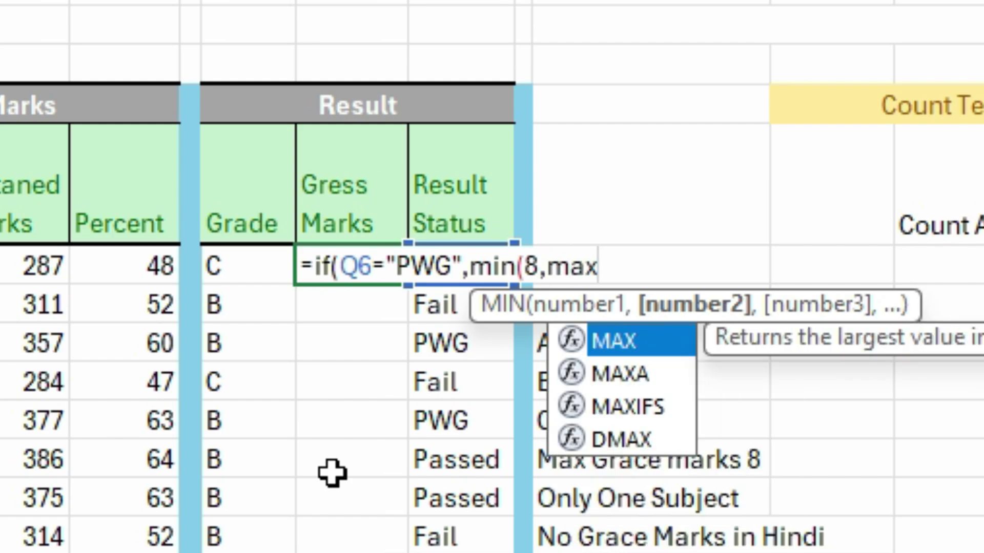
{"action": "type", "text": "("}
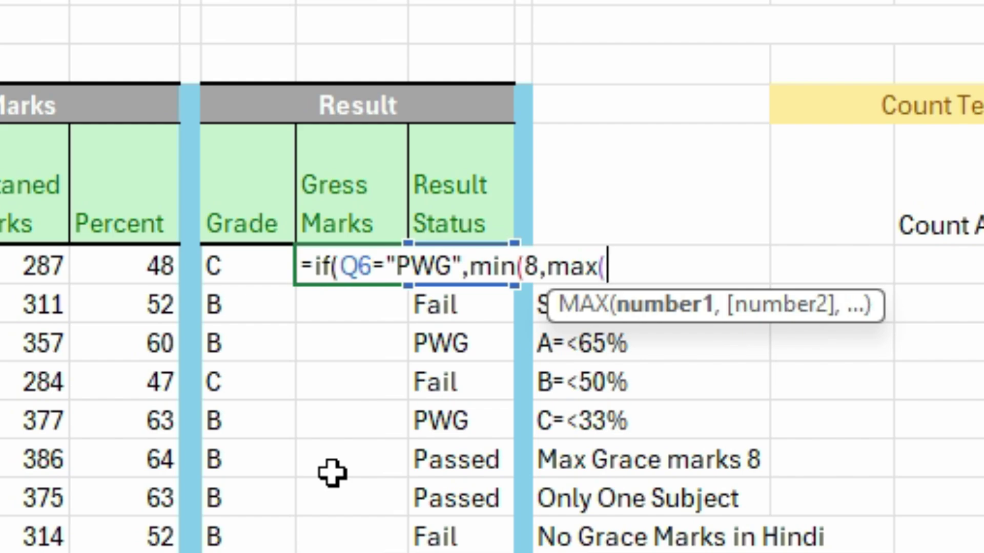
{"action": "type", "text": "0"}
{"action": "type", "text": ","}
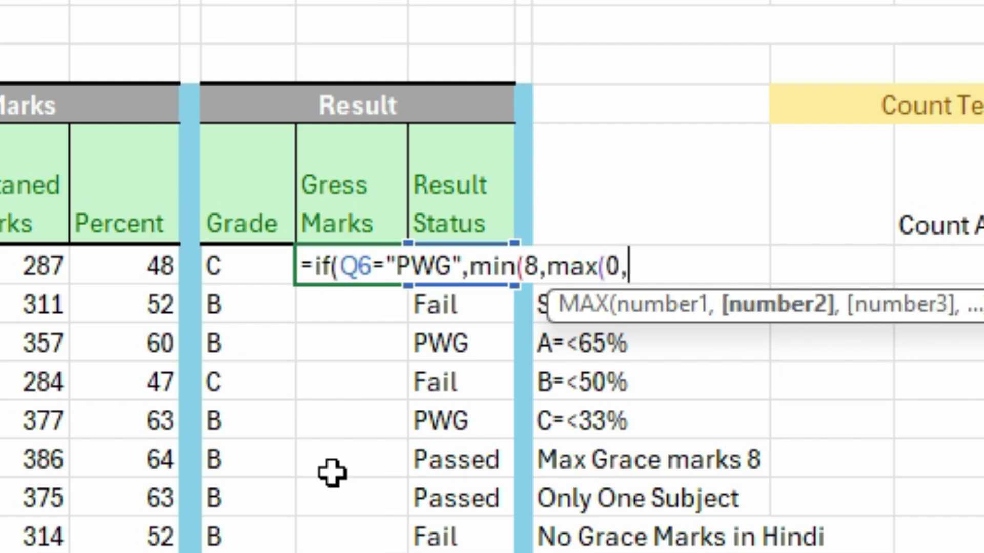
{"action": "type", "text": "33"}
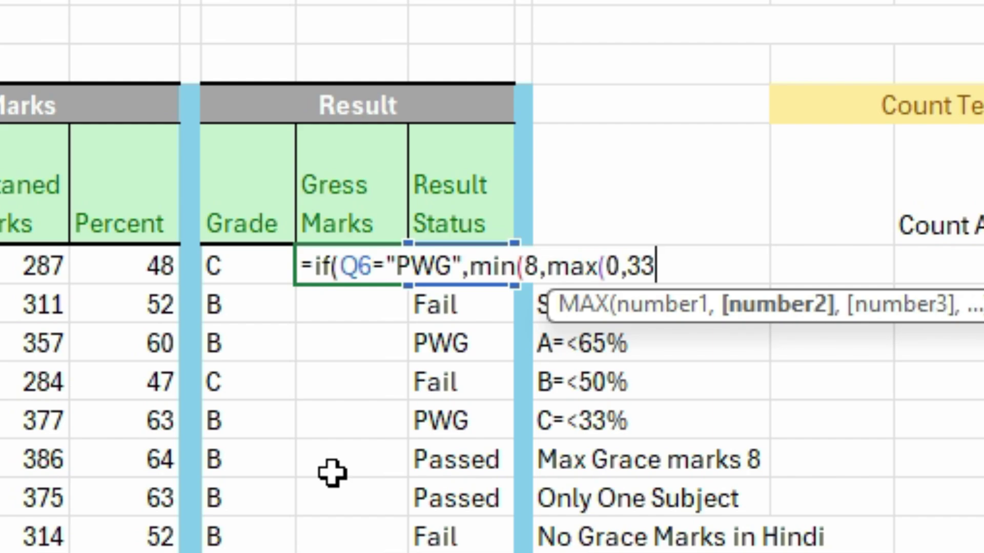
{"action": "type", "text": "-"}
{"action": "type", "text": "min"}
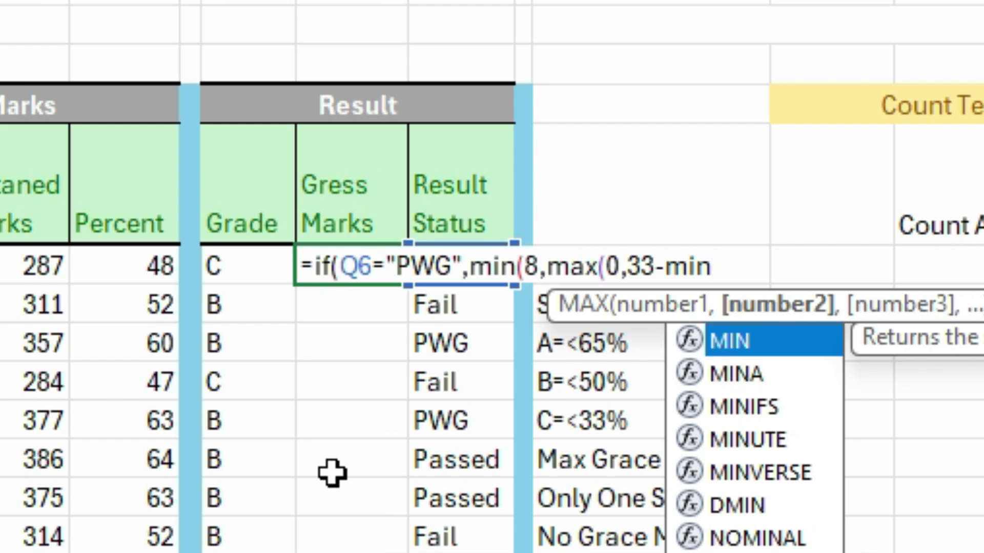
{"action": "type", "text": "("}
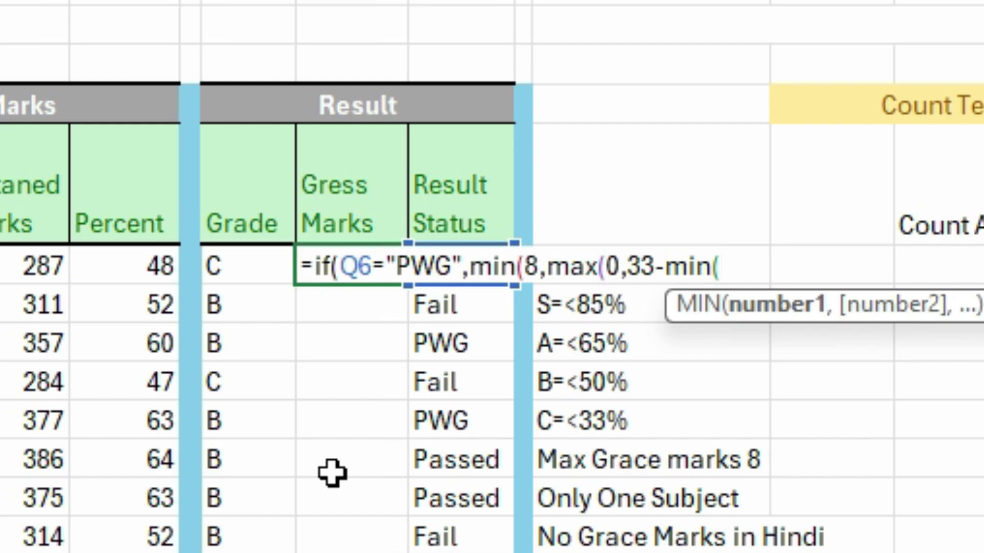
Inside the inner MIN, add if(D6<33,"",D6) so a Hindi mark below 33 is left out
{"action": "type", "text": "i"}
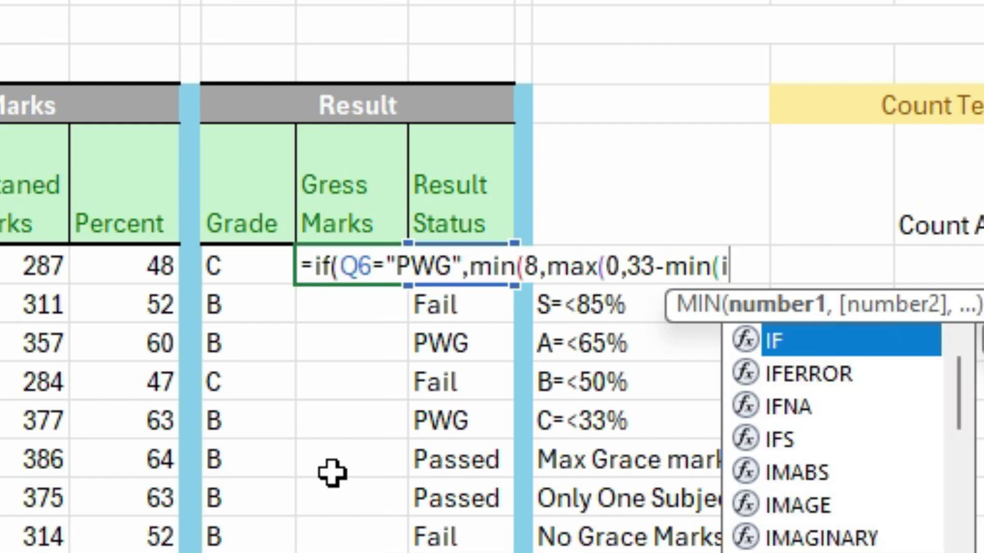
{"action": "type", "text": "f"}
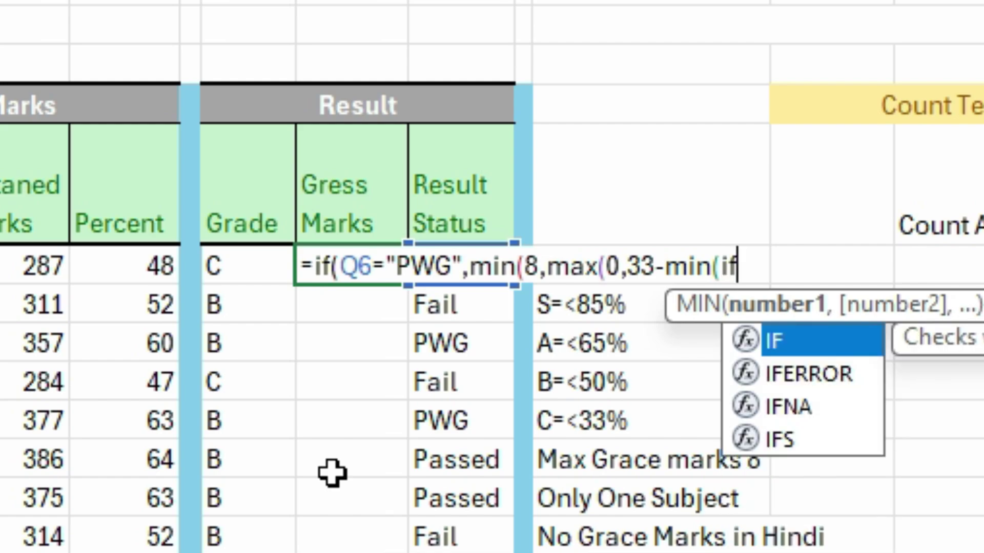
{"action": "type", "text": "("}
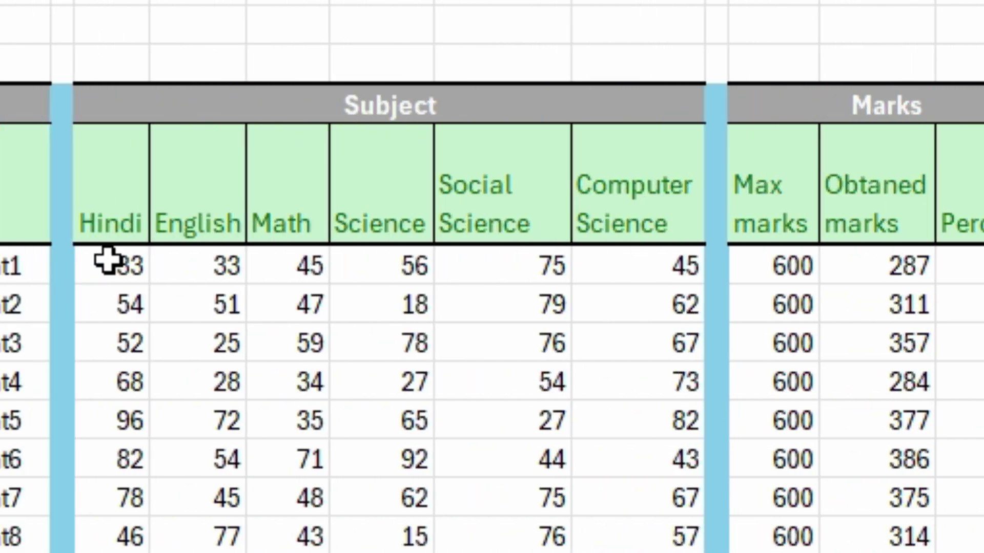
{"action": "left_click", "coordinate": [107, 261]}
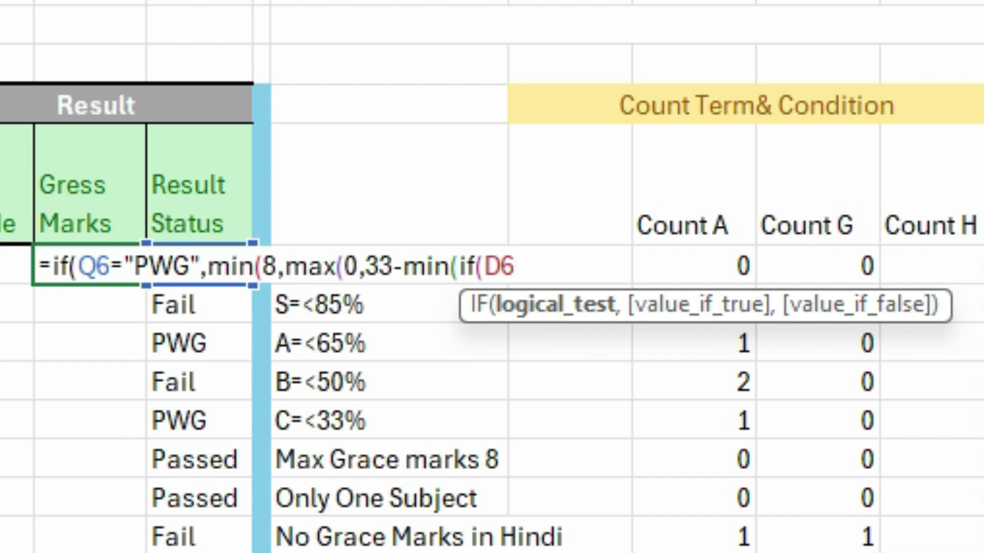
{"action": "type", "text": "<33"}
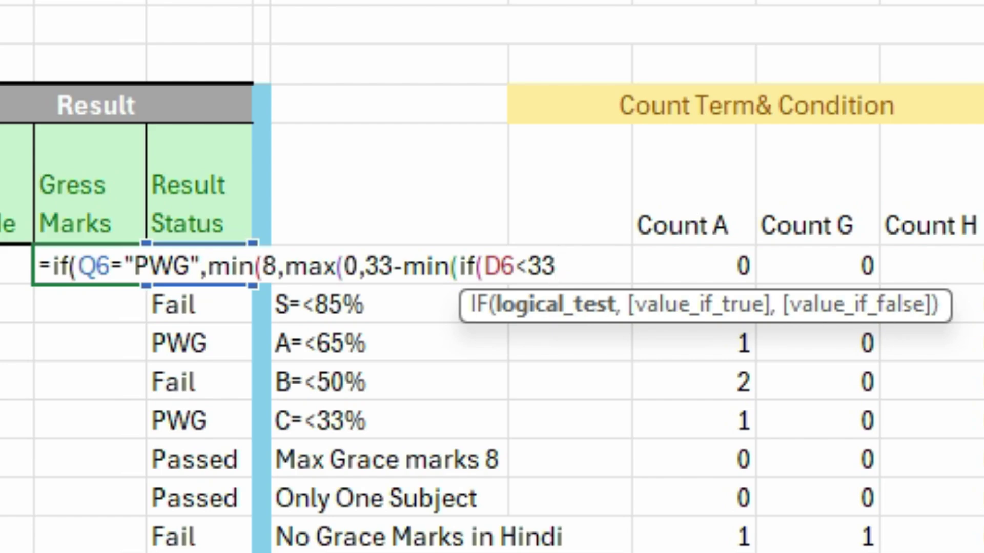
{"action": "type", "text": ","}
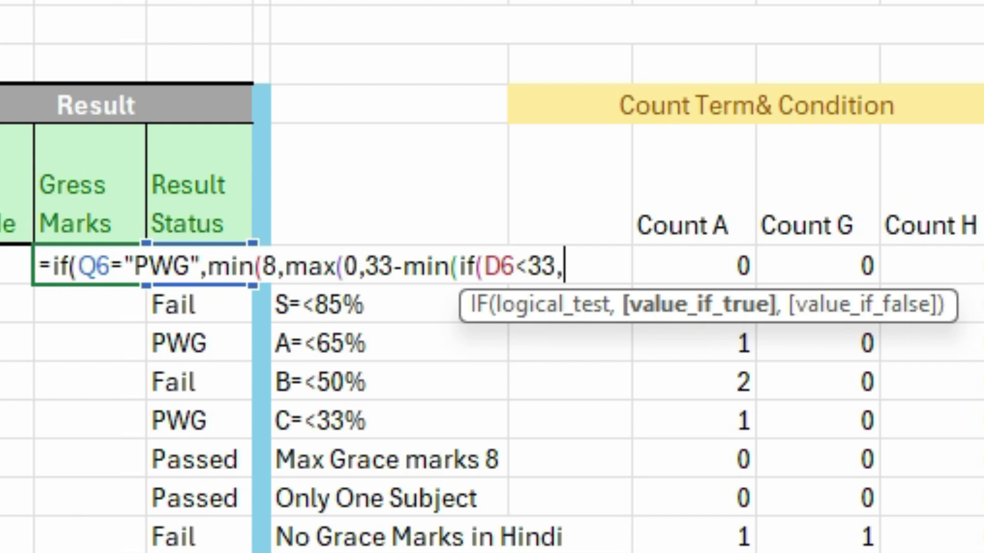
{"action": "type", "text": "\"\""}
{"action": "type", "text": ","}
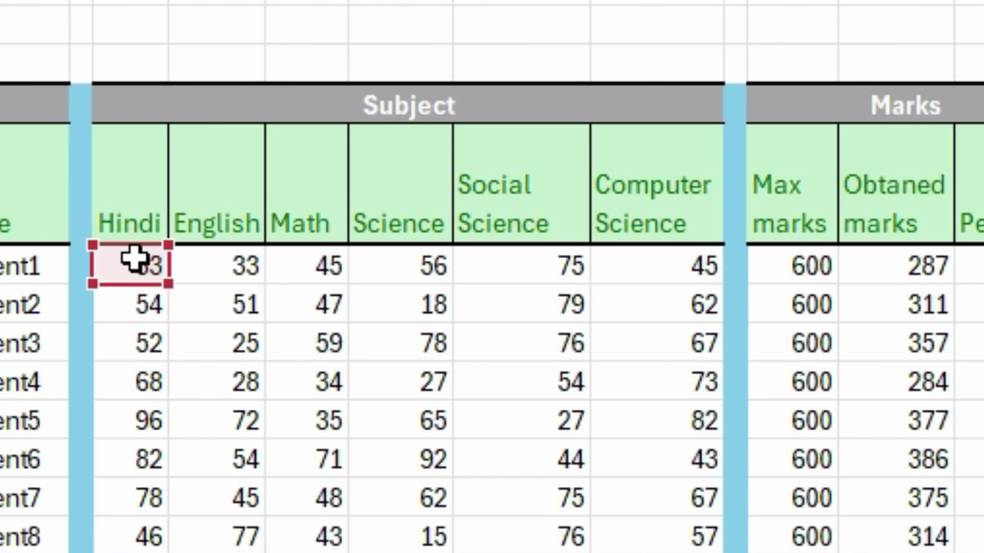
{"action": "left_click", "coordinate": [134, 259]}
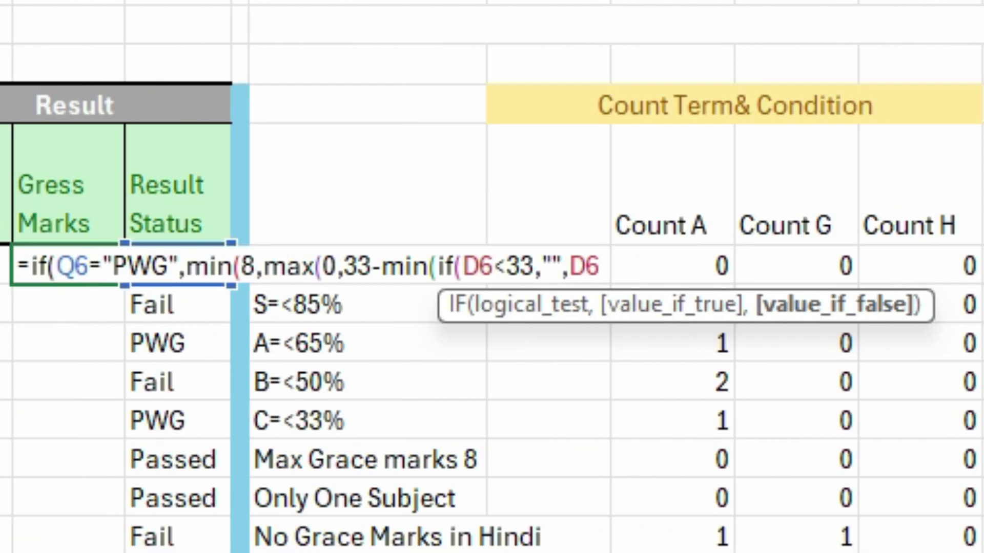
{"action": "type", "text": ")"}
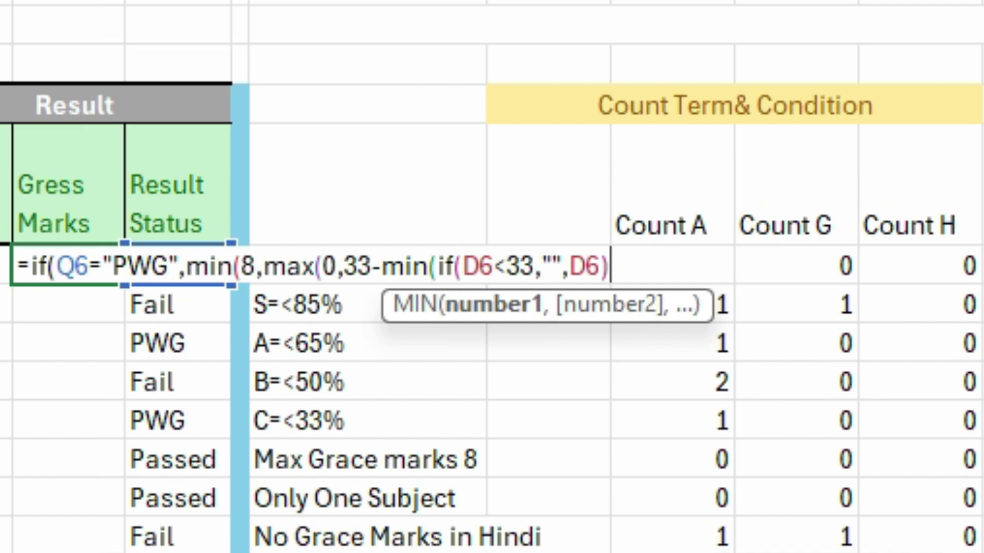
Add the first student's English, Math, Science, Social Science and Computer Science marks (E6,F6,G6,H6,I6) as further arguments of the inner MIN
{"action": "type", "text": ","}
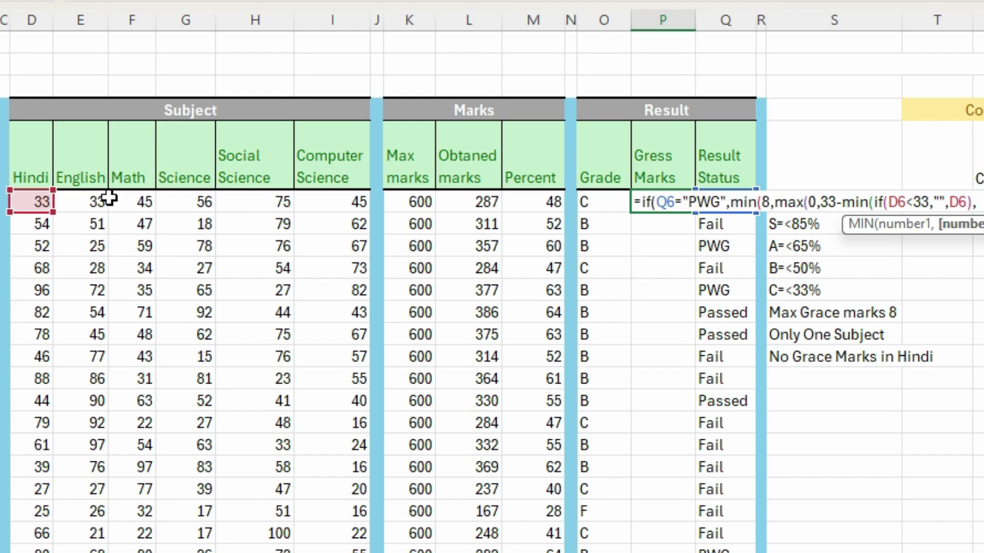
{"action": "left_click", "coordinate": [83, 201]}
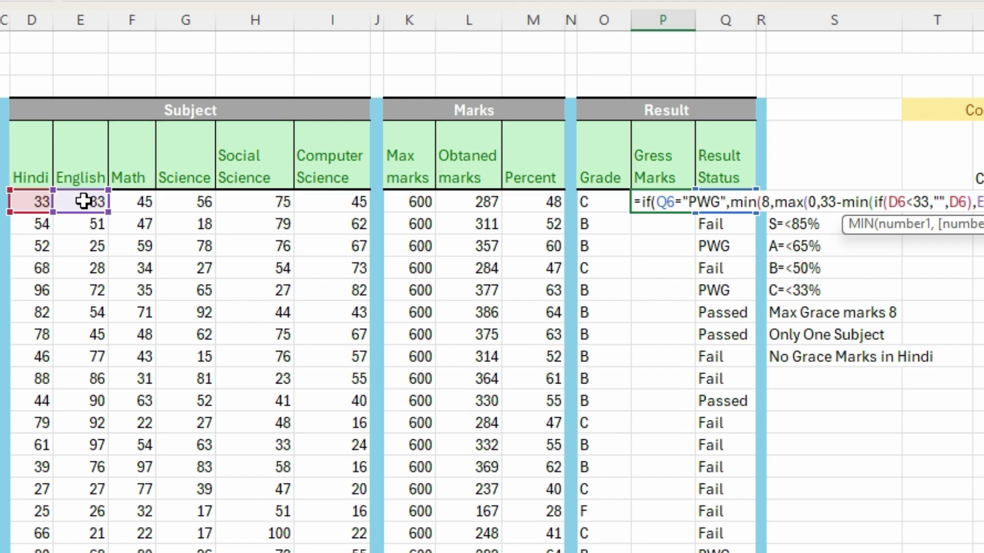
{"action": "left_click", "coordinate": [129, 200]}
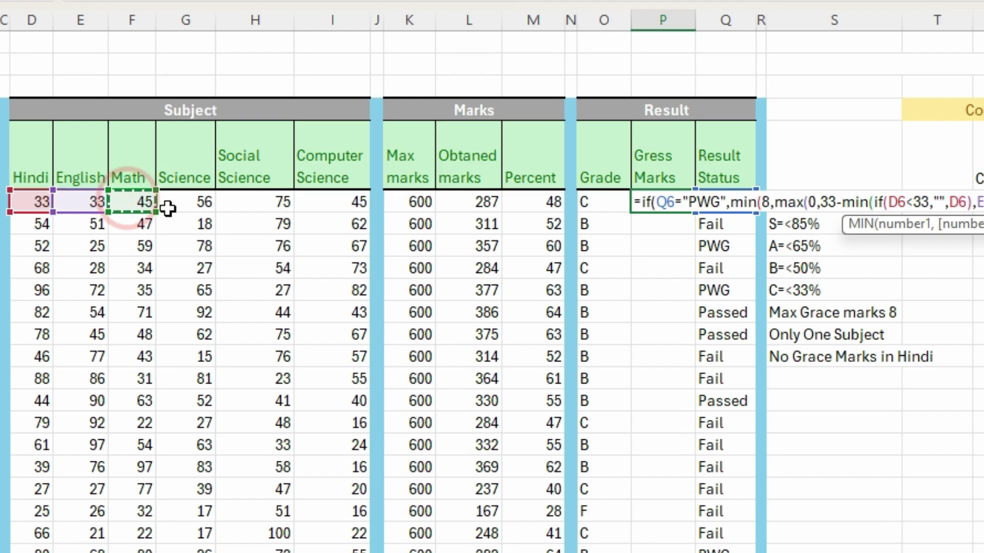
{"action": "type", "text": ","}
{"action": "left_click", "coordinate": [153, 217]}
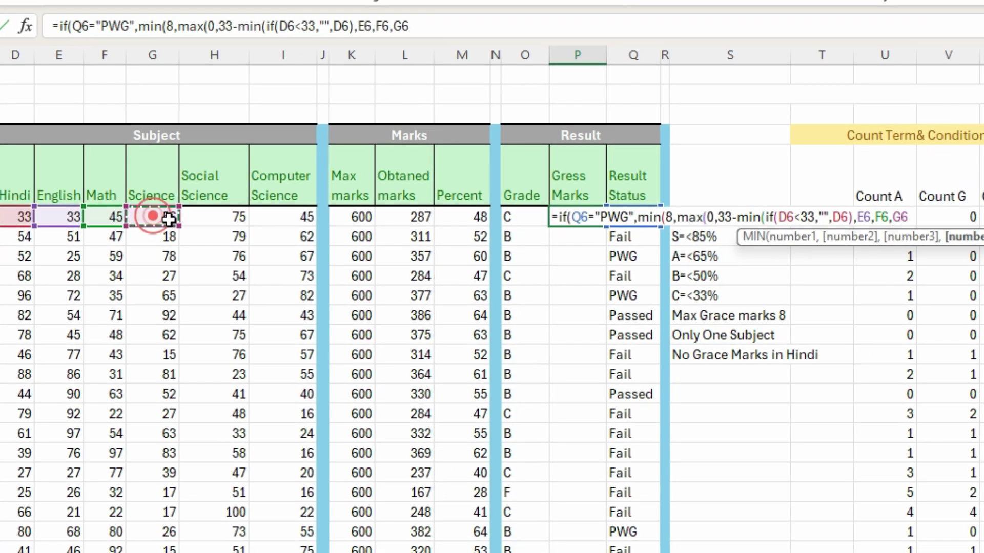
{"action": "type", "text": ","}
{"action": "left_click", "coordinate": [206, 217]}
{"action": "type", "text": ","}
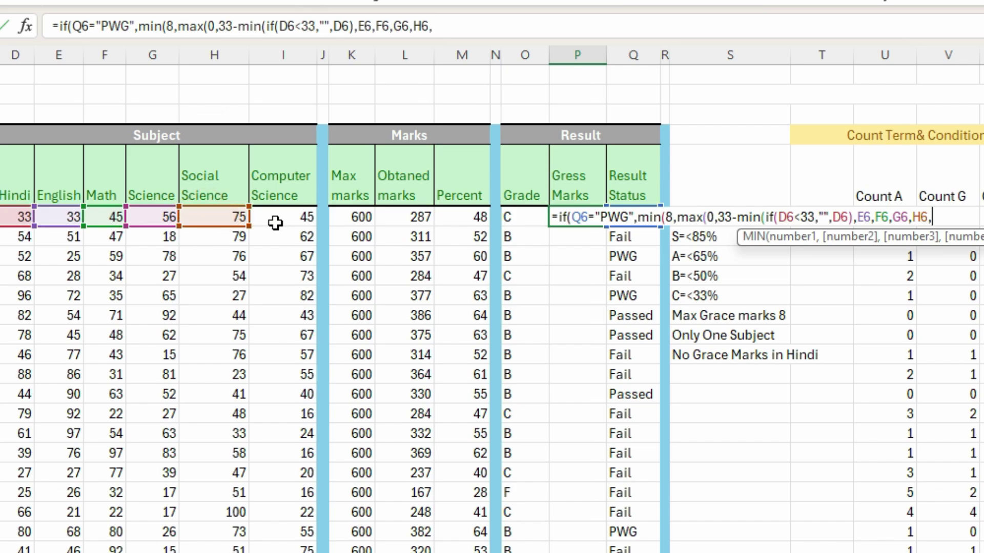
{"action": "left_click", "coordinate": [276, 219]}
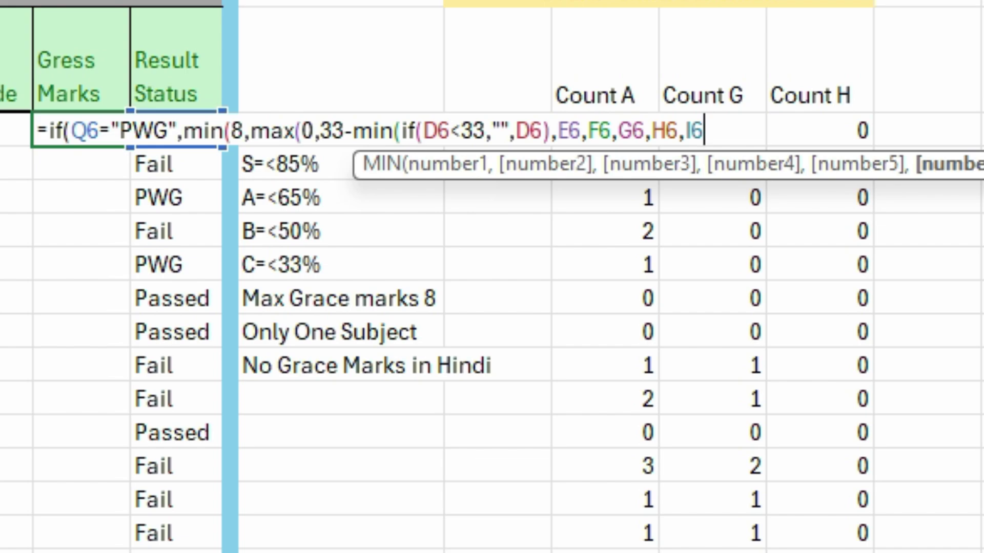
Close the nested functions, set the outer IF's value if false to 0, and commit the Gress Marks formula
{"action": "type", "text": ")))"}
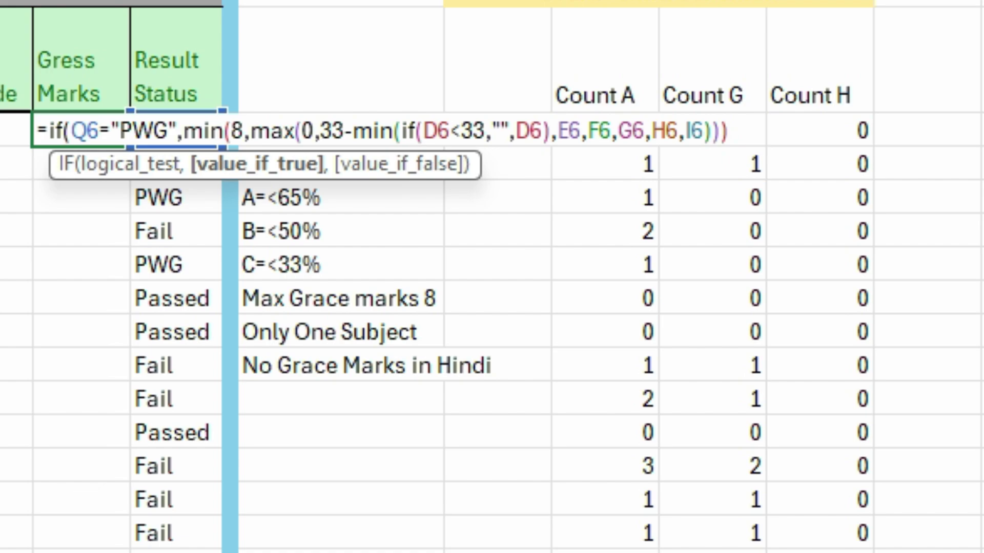
{"action": "type", "text": ","}
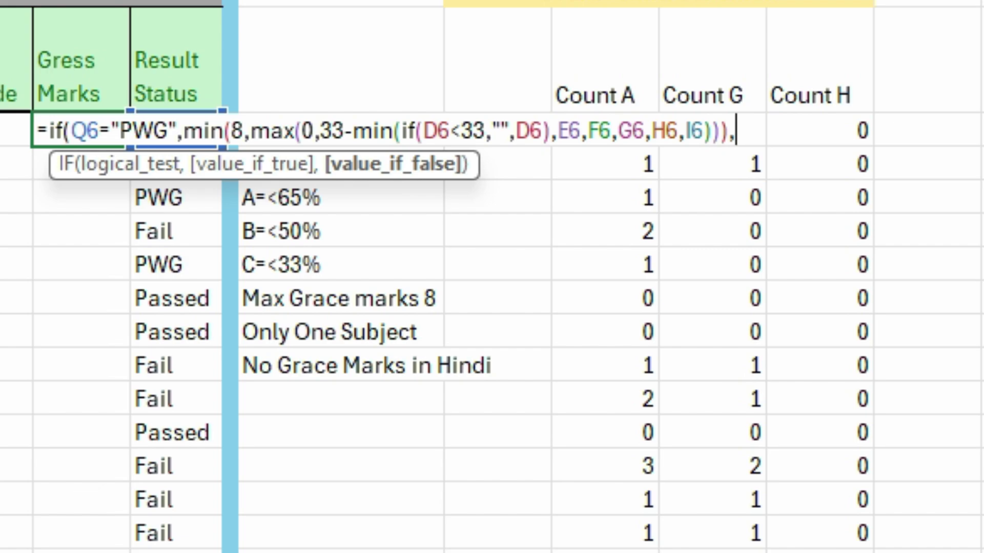
{"action": "type", "text": "0"}
{"action": "type", "text": ")"}
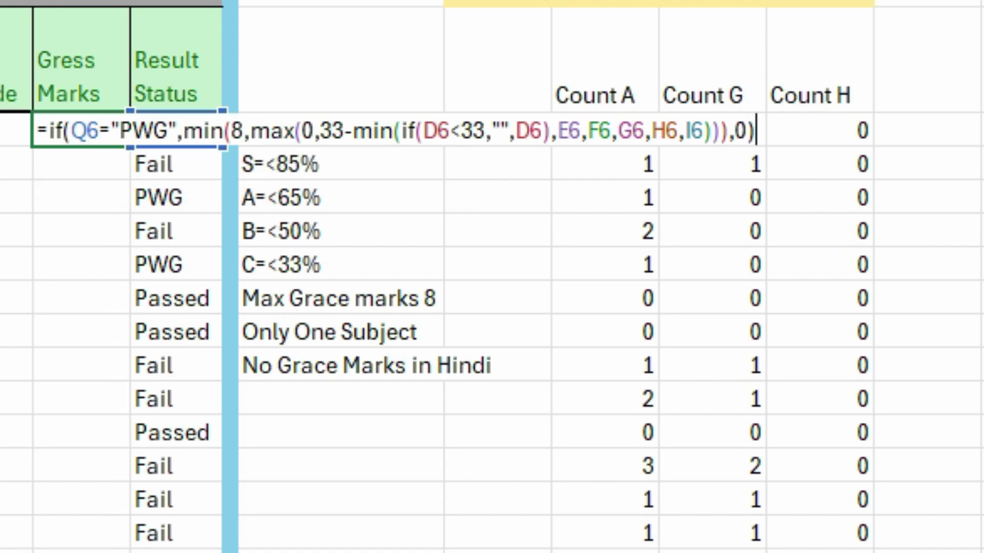
{"action": "key", "text": "Return"}
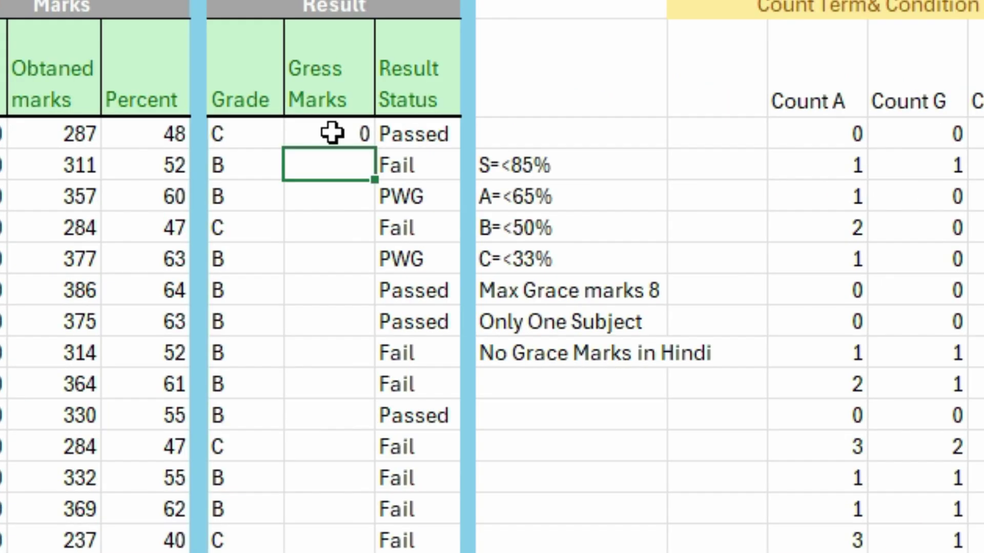
Test the Gress Marks formula by setting the first student's Hindi mark to 32
{"action": "left_click", "coordinate": [82, 131]}
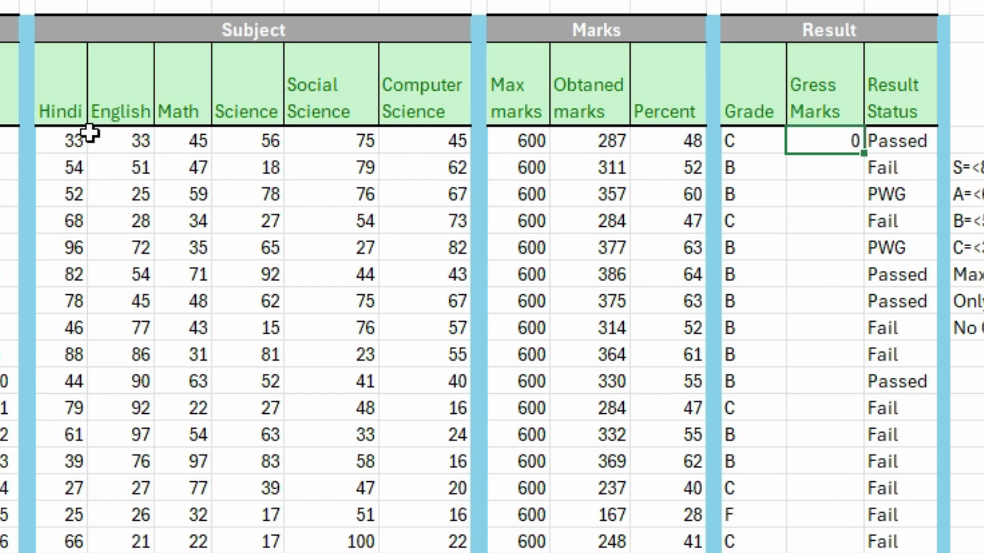
{"action": "left_click", "coordinate": [60, 140]}
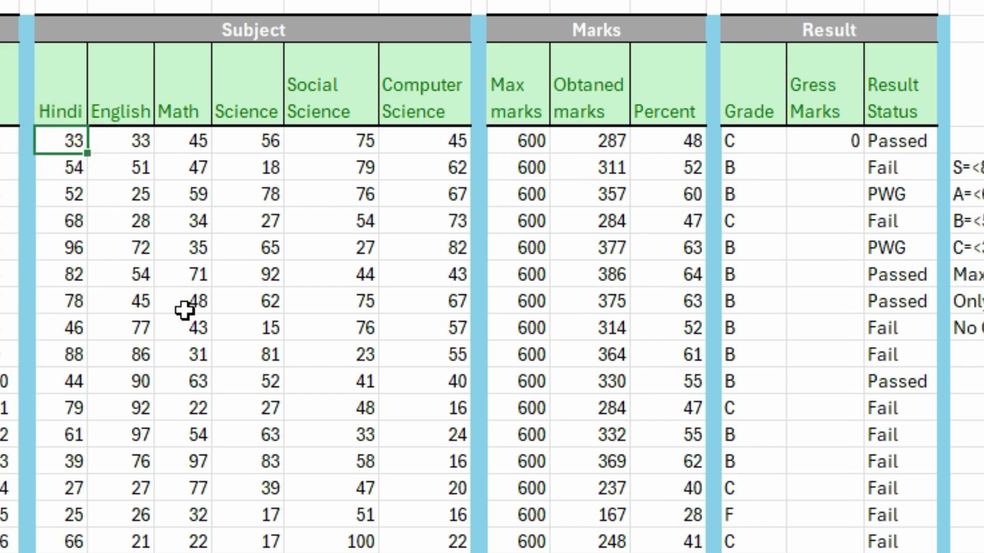
{"action": "type", "text": "32"}
{"action": "left_click", "coordinate": [262, 344]}
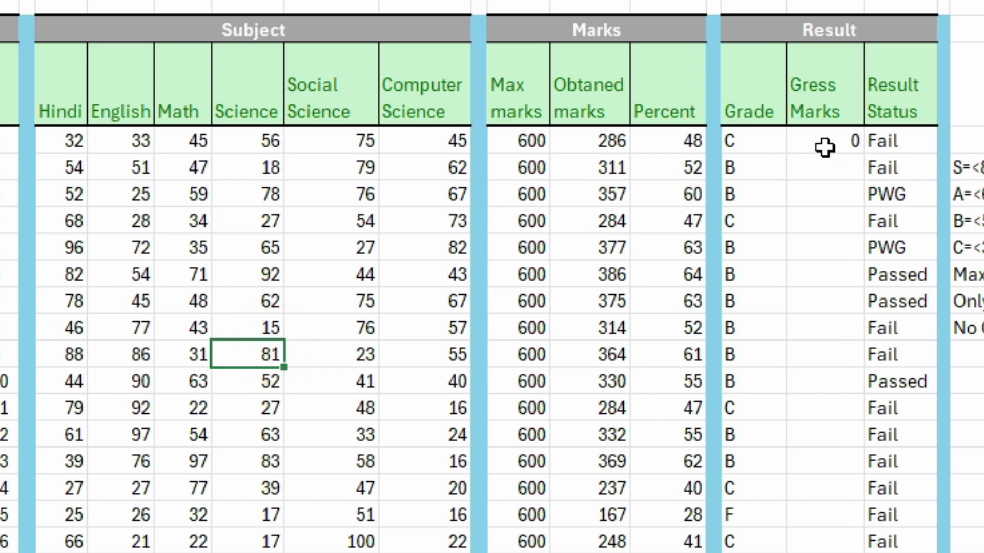
Set the first student's Hindi mark to 65
{"action": "left_click", "coordinate": [46, 140]}
{"action": "type", "text": "65"}
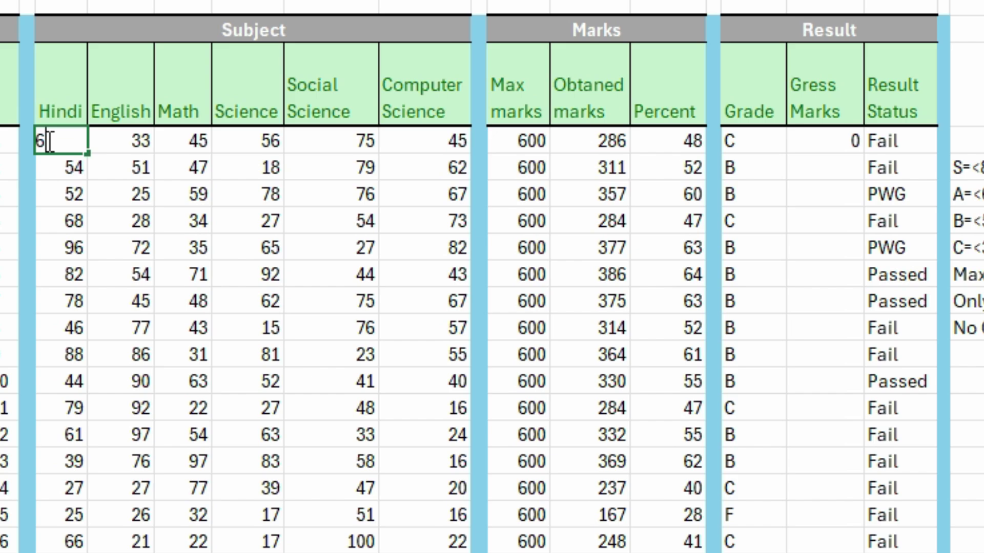
{"action": "left_click", "coordinate": [169, 223]}
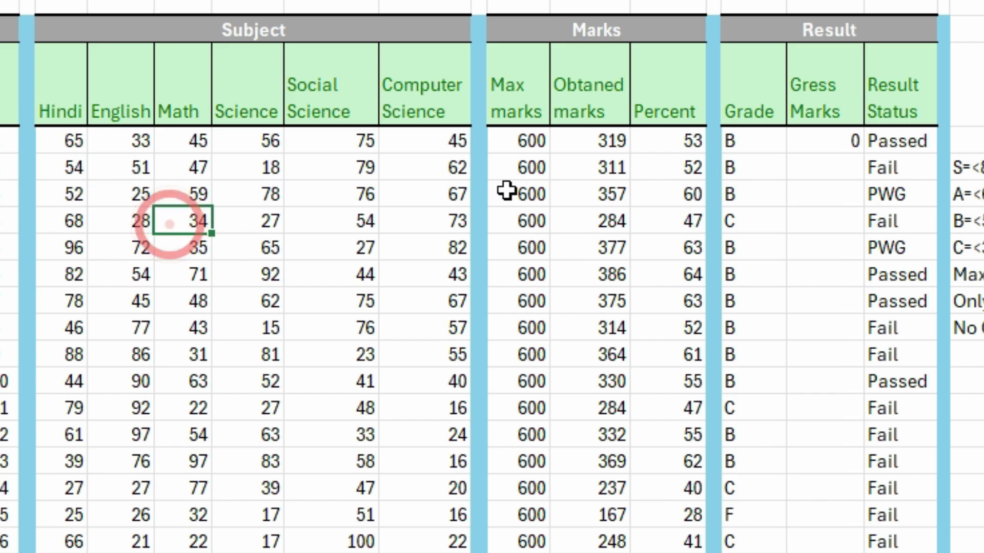
Test the grace calculation with English marks of 32 and 25 for the first student
{"action": "left_click", "coordinate": [137, 138]}
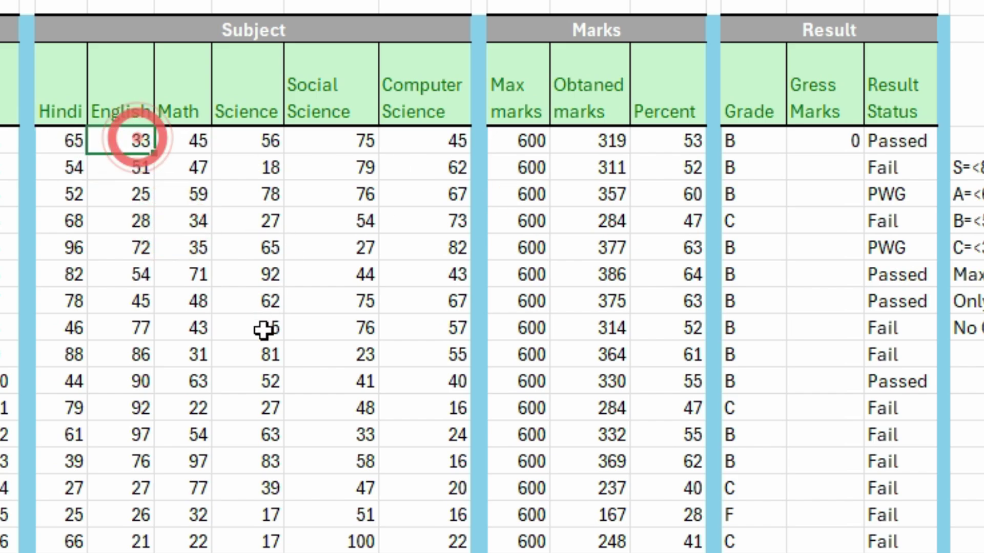
{"action": "type", "text": "32"}
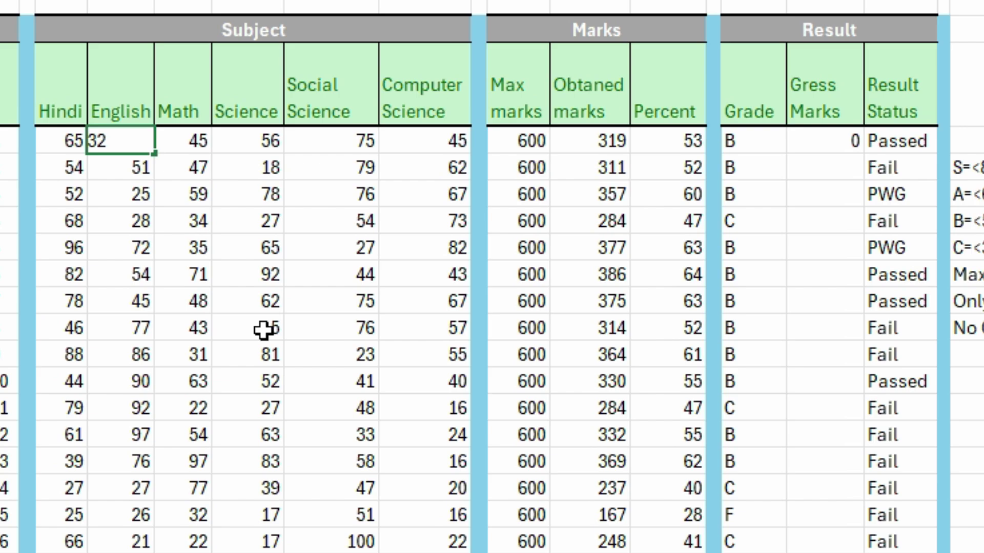
{"action": "left_click", "coordinate": [309, 440]}
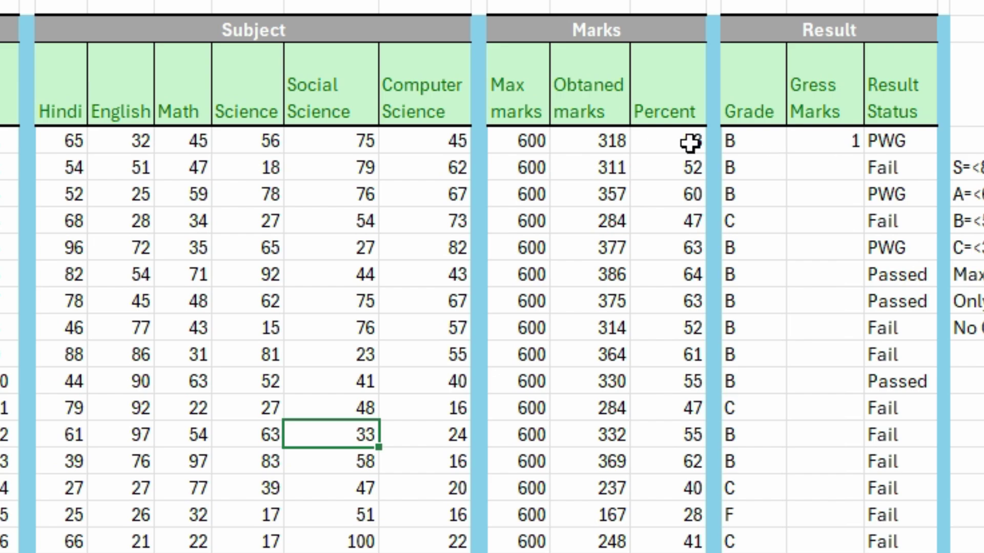
{"action": "left_click", "coordinate": [129, 137]}
{"action": "type", "text": "25"}
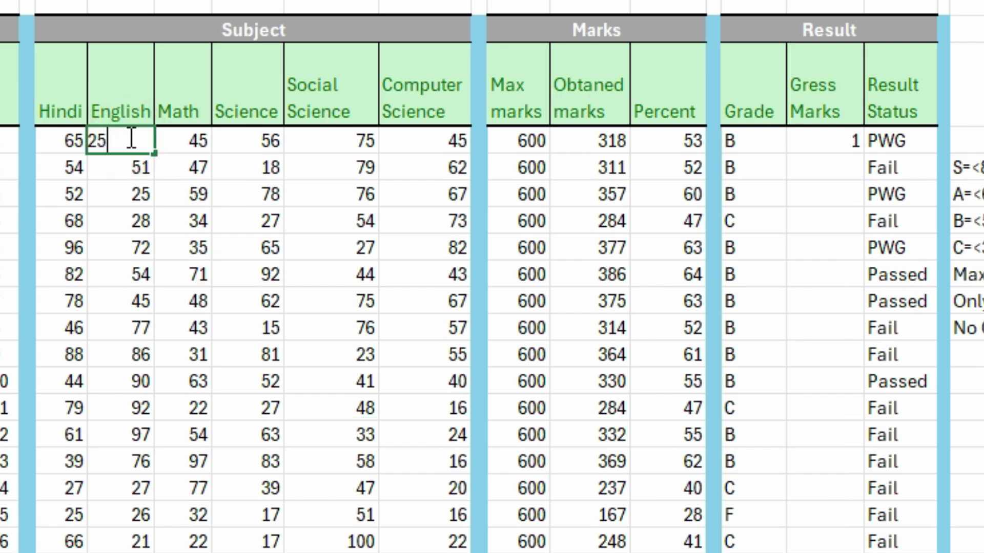
{"action": "key", "text": "Return"}
{"action": "left_click", "coordinate": [169, 231]}
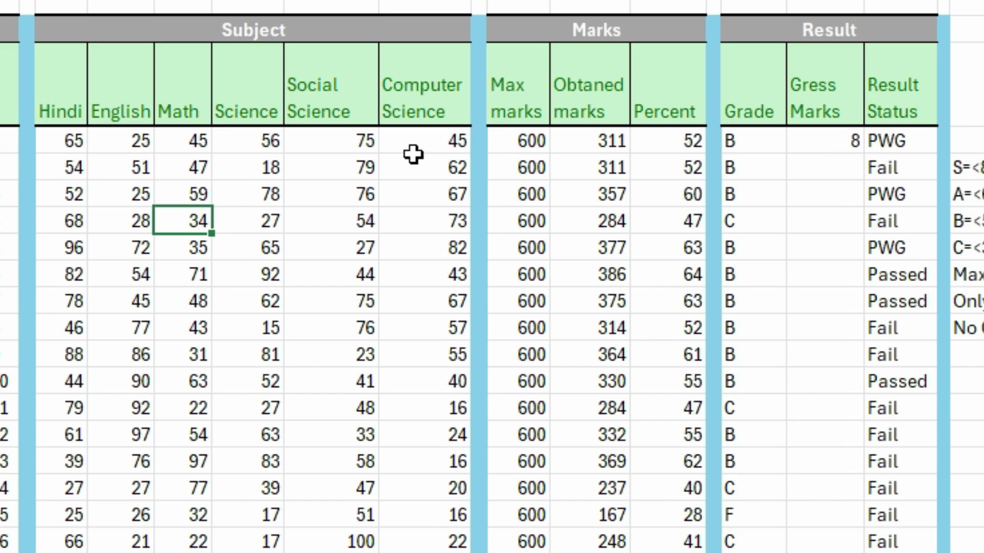
Try English marks of 24 and 27 for the first student to check the 8-mark grace limit
{"action": "left_click", "coordinate": [124, 142]}
{"action": "type", "text": "24"}
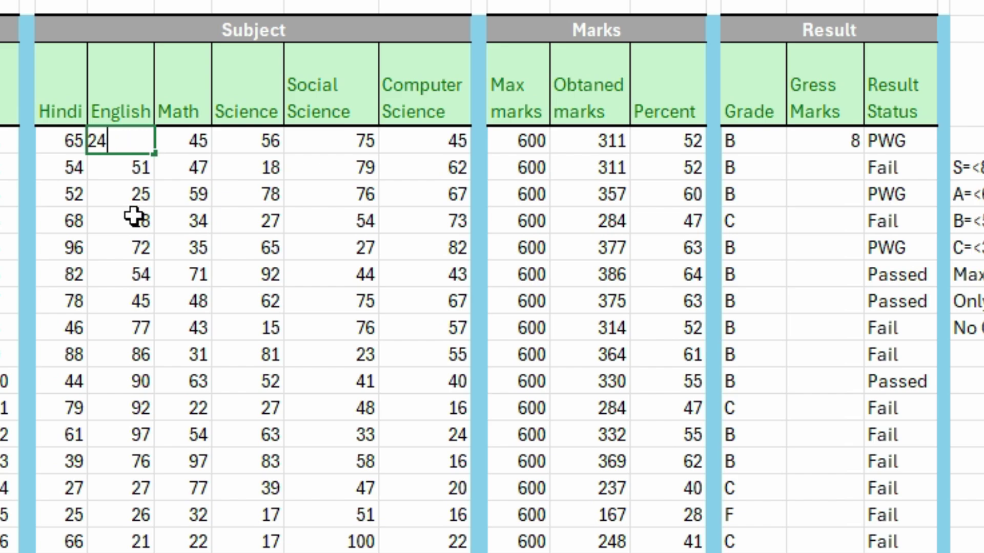
{"action": "left_click", "coordinate": [137, 247]}
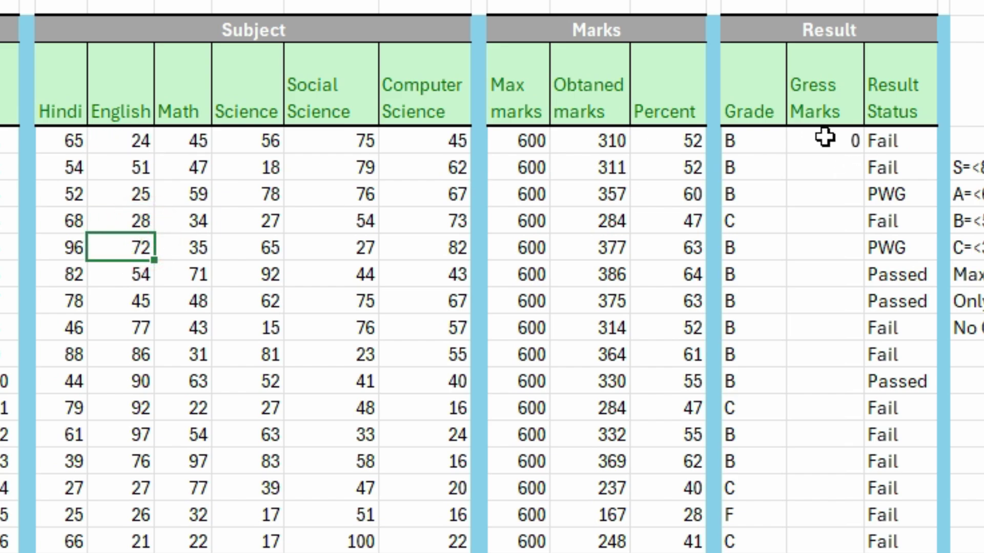
{"action": "left_click", "coordinate": [126, 142]}
{"action": "type", "text": "2"}
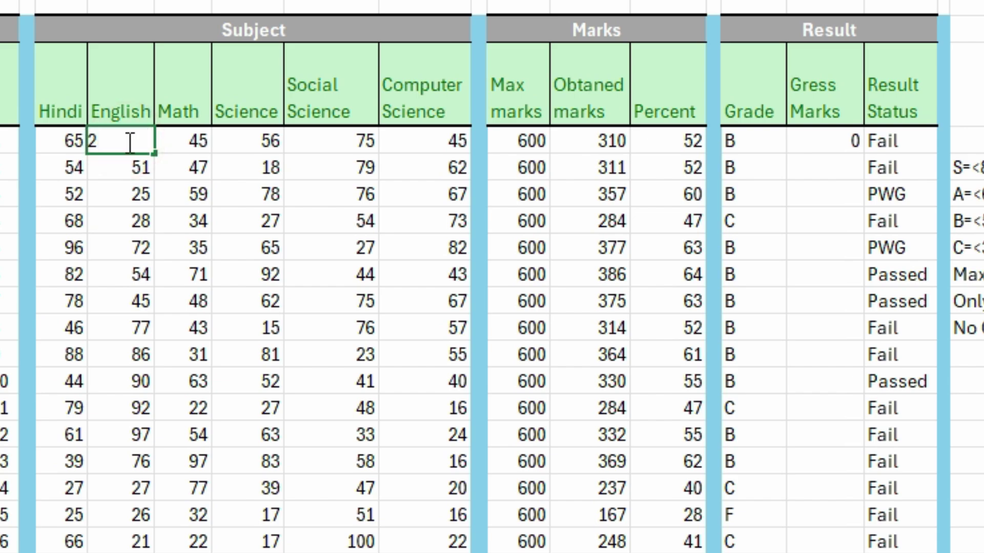
{"action": "type", "text": "7"}
{"action": "left_click", "coordinate": [185, 297]}
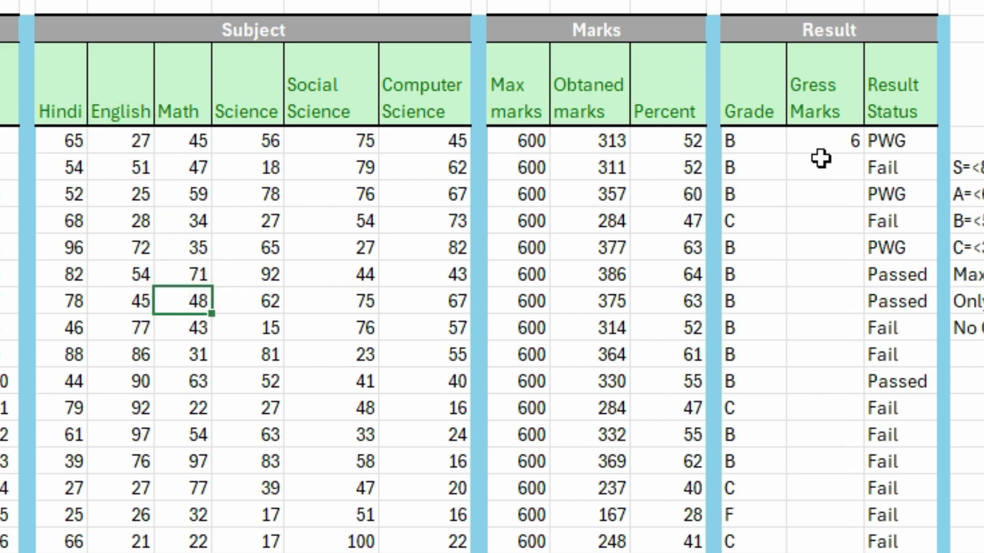
Set the first student's English mark to 33
{"action": "left_click", "coordinate": [114, 142]}
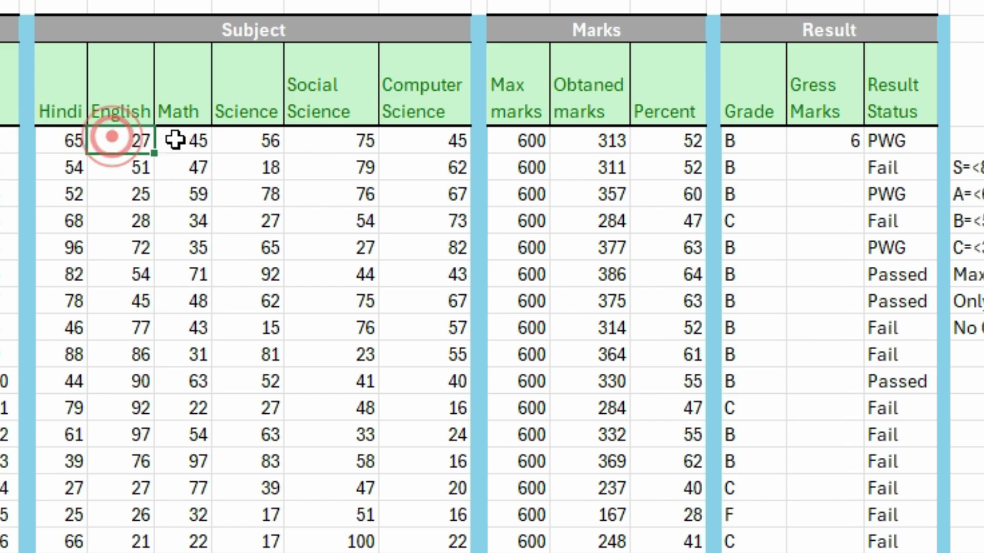
{"action": "type", "text": "33"}
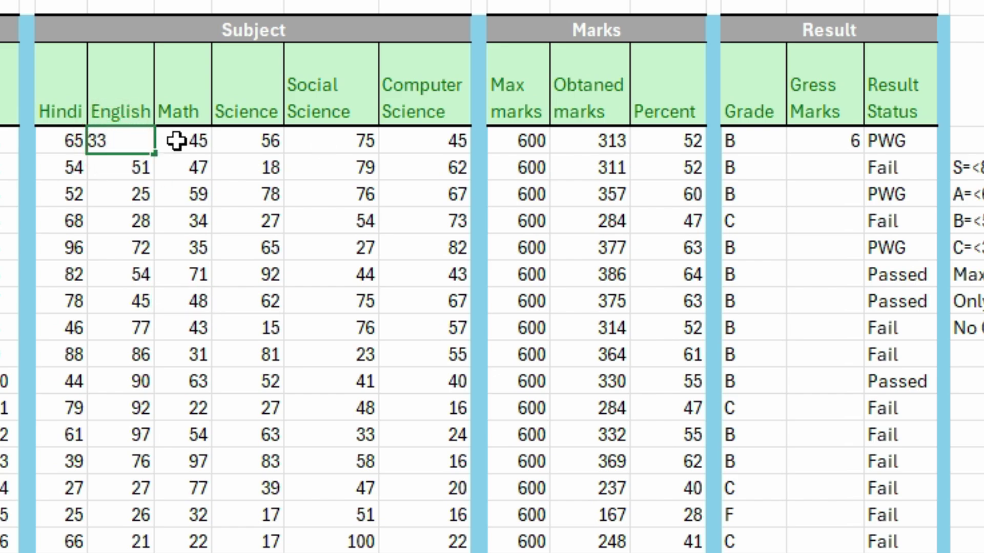
{"action": "left_click", "coordinate": [218, 269]}
{"action": "left_click", "coordinate": [193, 136]}
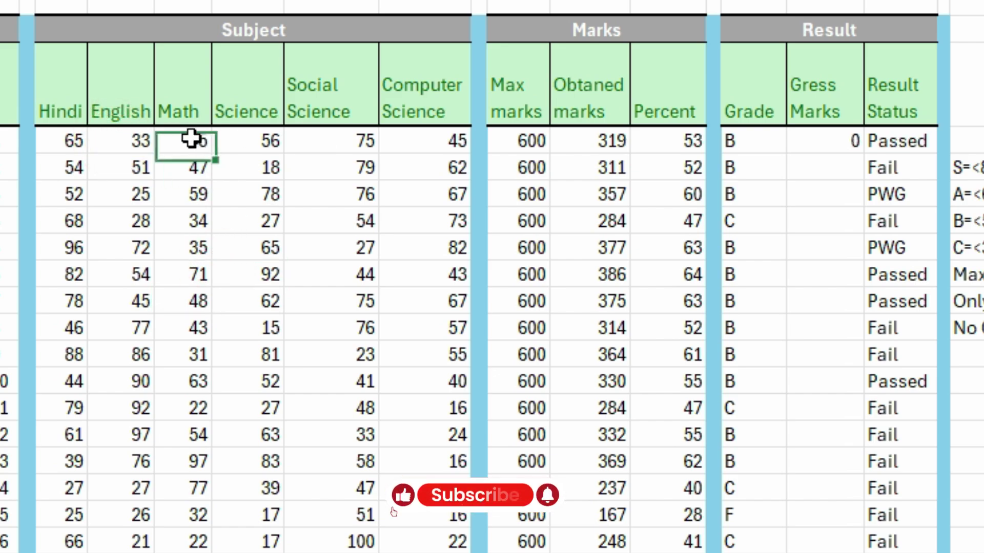
Test the grace calculation with Social Science marks of 32, 25 and 24 for the first student
{"action": "left_click", "coordinate": [344, 139]}
{"action": "type", "text": "32"}
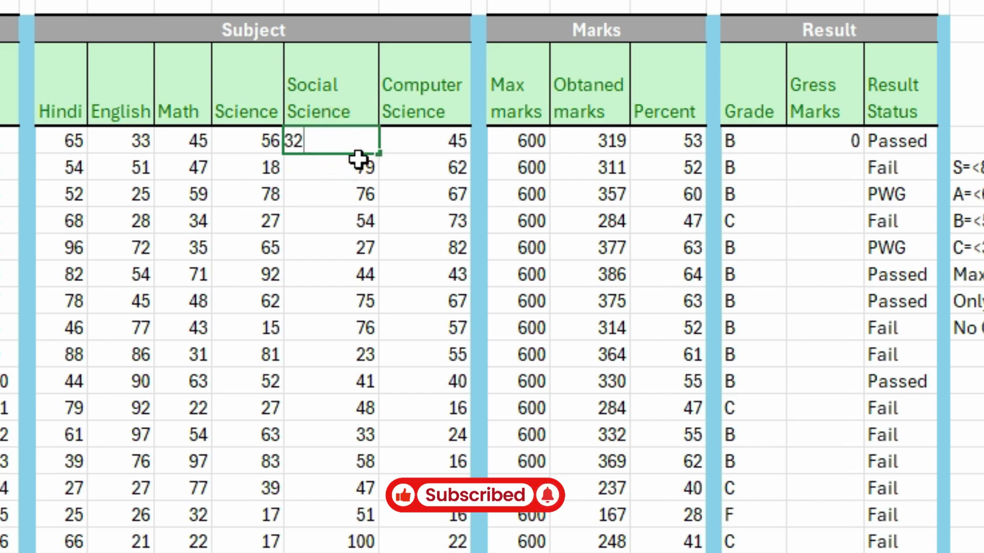
{"action": "left_click", "coordinate": [377, 251]}
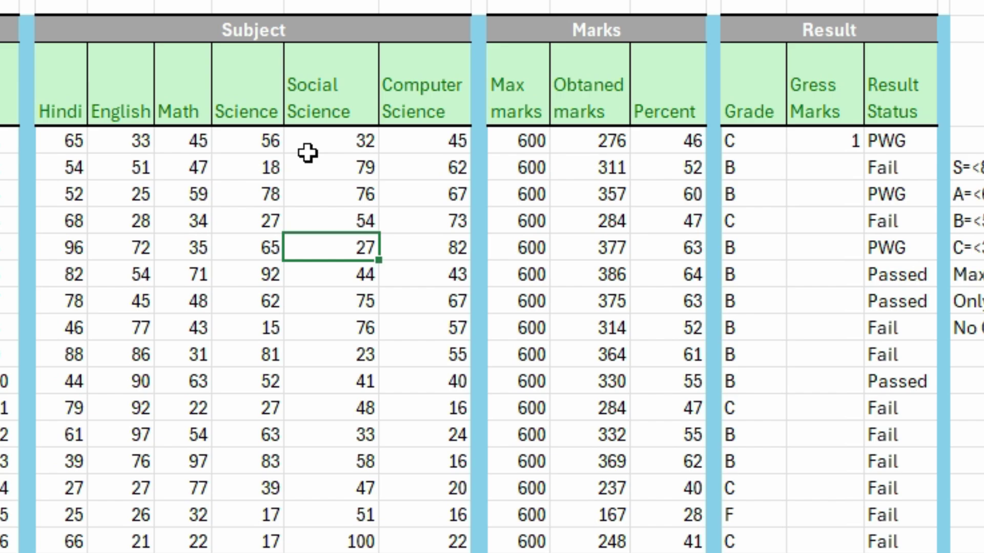
{"action": "left_click", "coordinate": [339, 144]}
{"action": "type", "text": "25"}
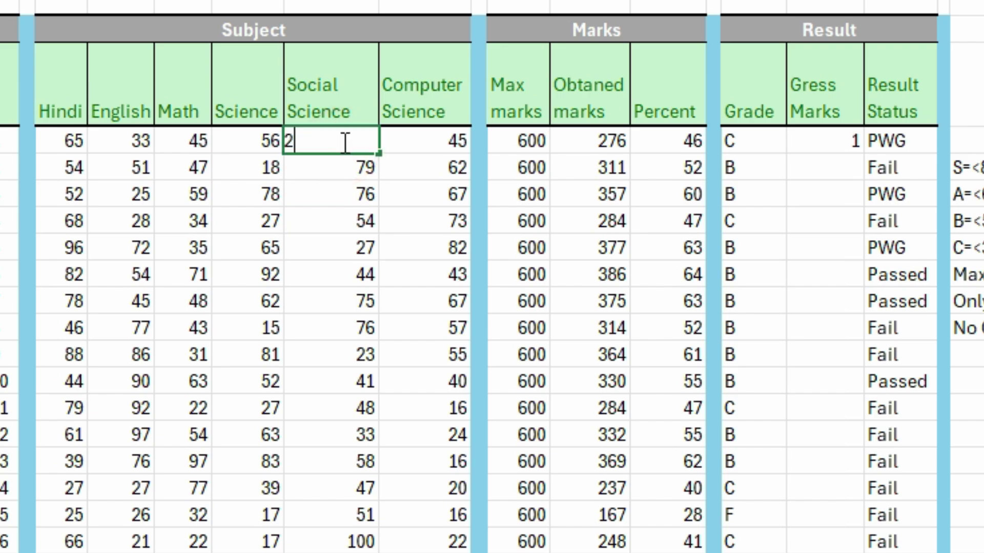
{"action": "left_click", "coordinate": [330, 288]}
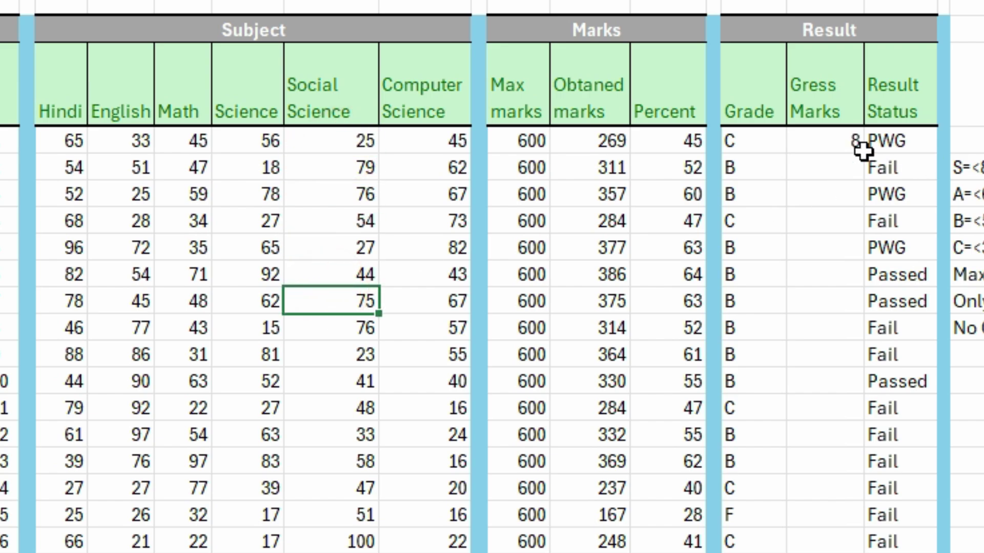
{"action": "left_click", "coordinate": [342, 134]}
{"action": "type", "text": "24"}
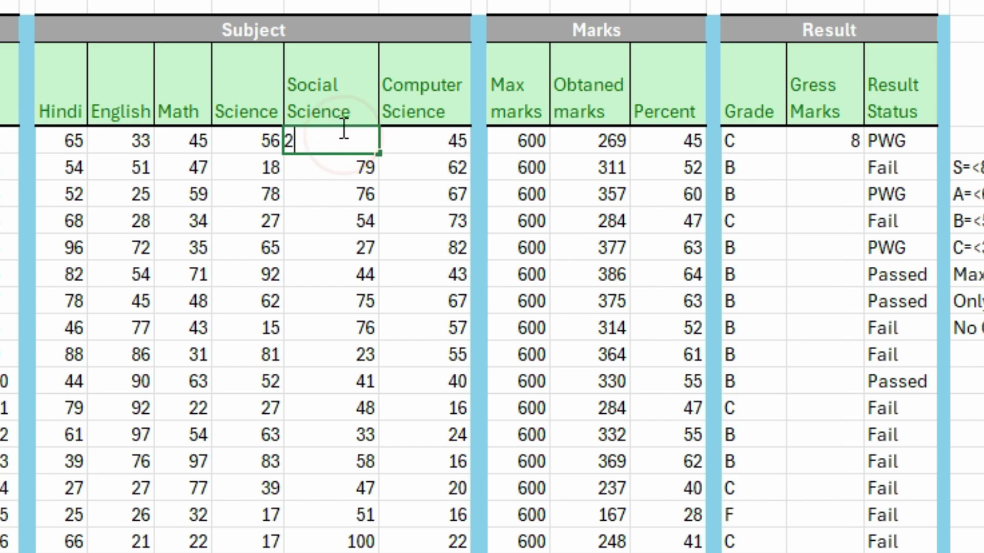
{"action": "left_click", "coordinate": [324, 197]}
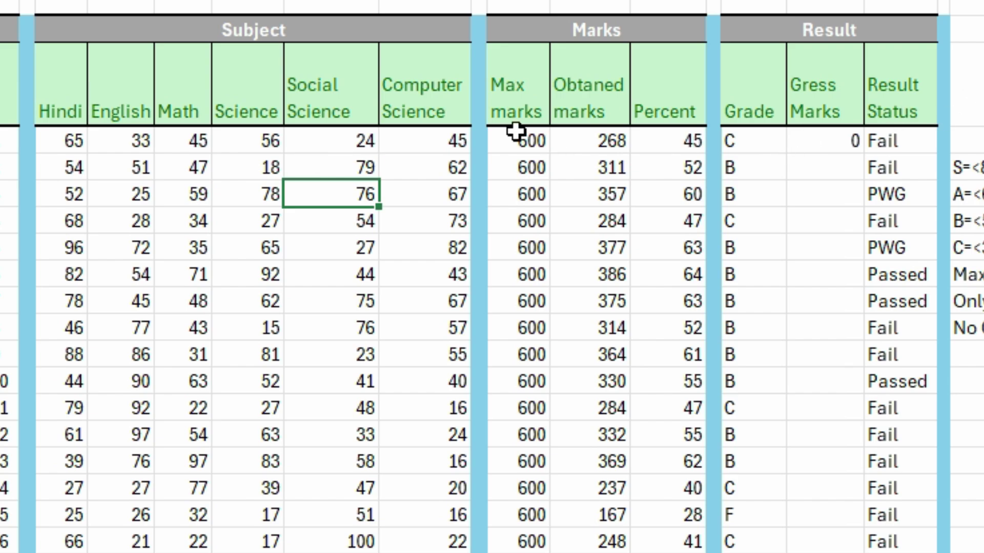
Set the first student's Social Science mark to 26
{"action": "left_click", "coordinate": [347, 138]}
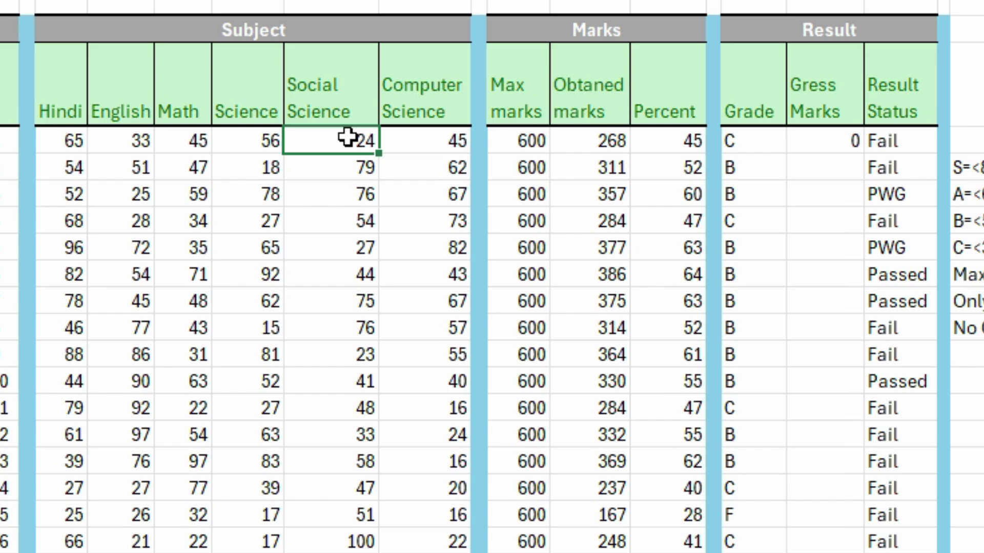
{"action": "type", "text": "2"}
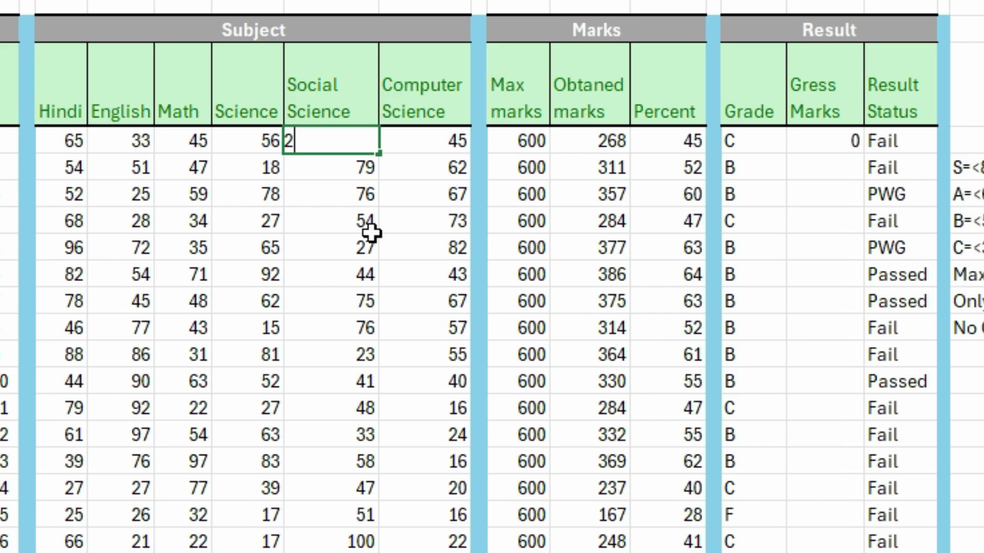
{"action": "type", "text": "6"}
{"action": "left_click", "coordinate": [371, 233]}
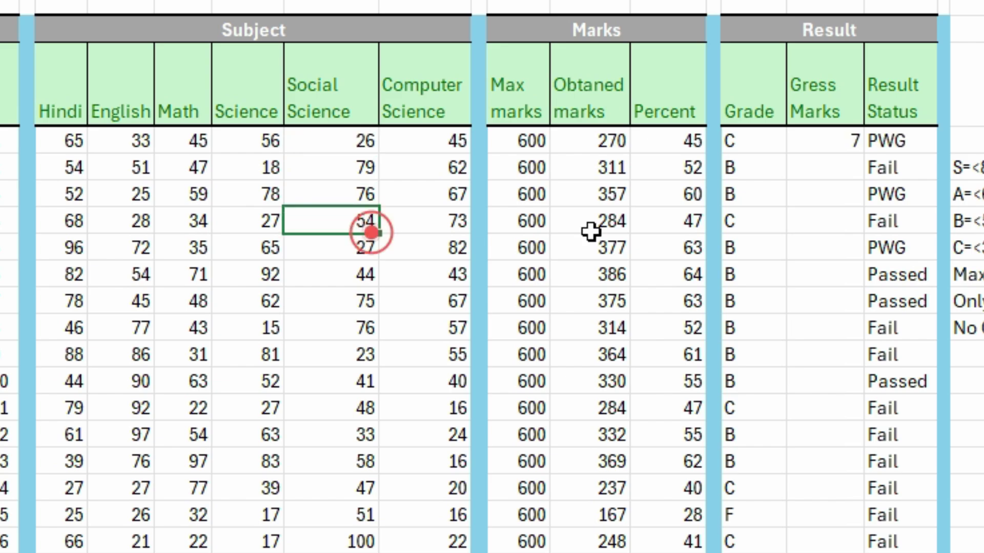
Copy the first student's Gress Marks formula down the column for all the other students
{"action": "left_click", "coordinate": [823, 146]}
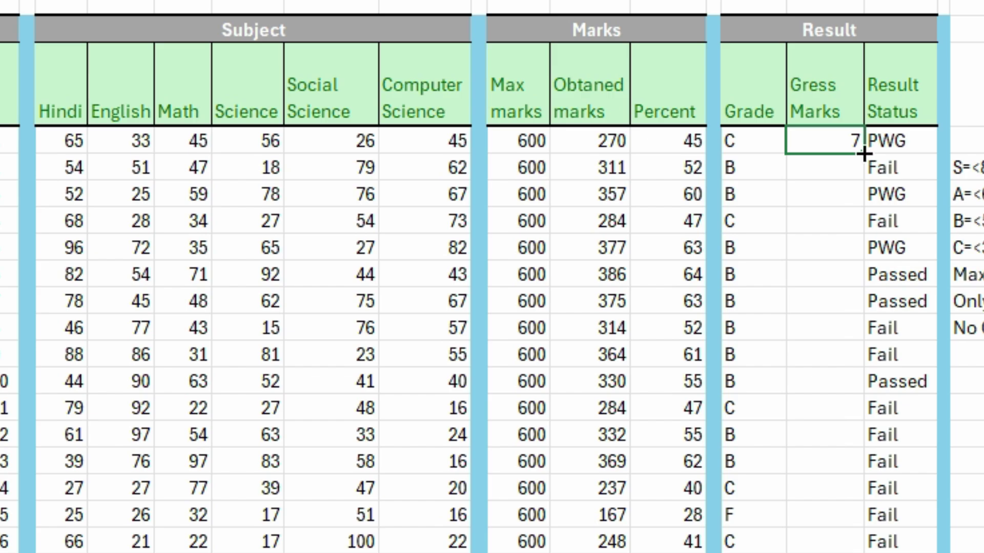
{"action": "left_click_drag", "start_coordinate": [865, 154], "coordinate": [874, 552]}
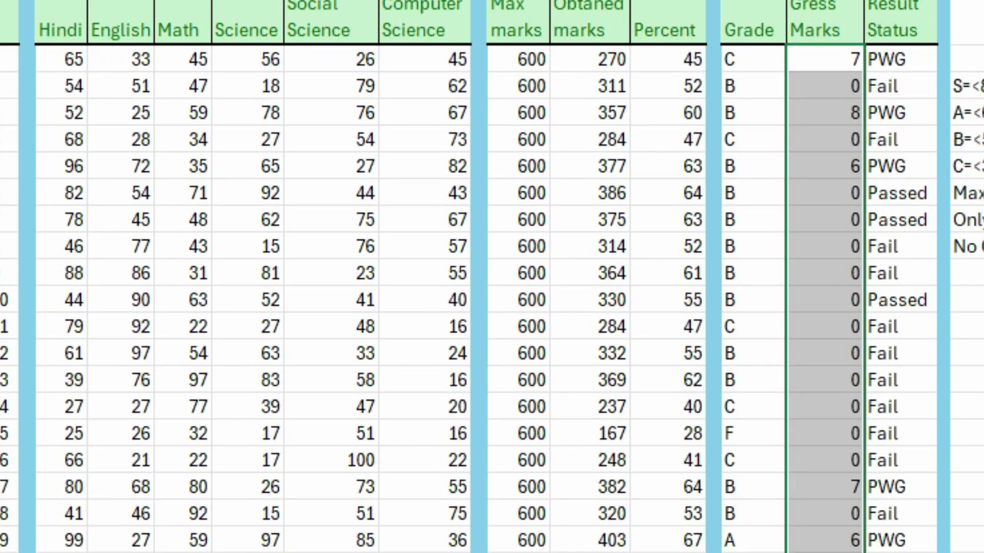
{"action": "scroll", "coordinate": [911, 439], "scroll_direction": "up", "scroll_amount": 1}
{"action": "left_click", "coordinate": [836, 219]}
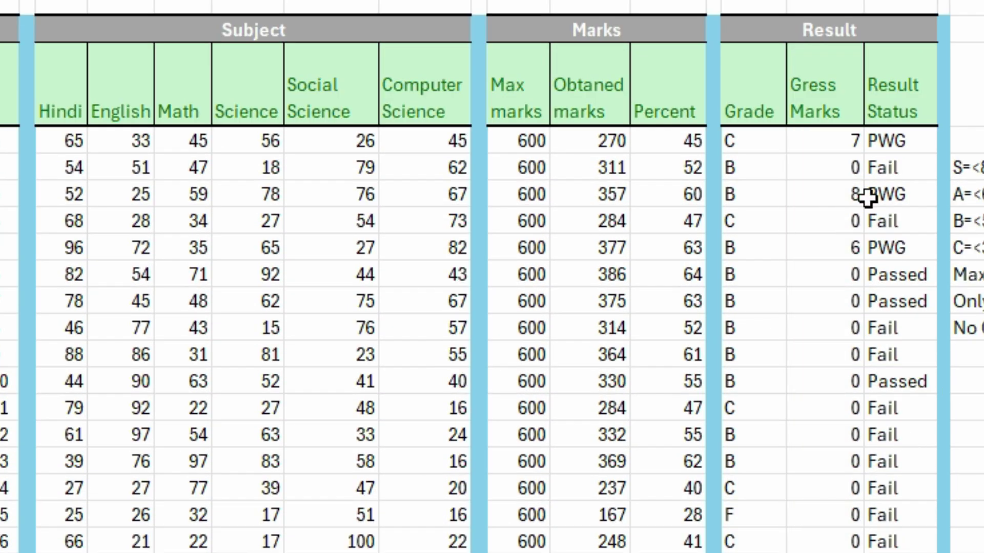